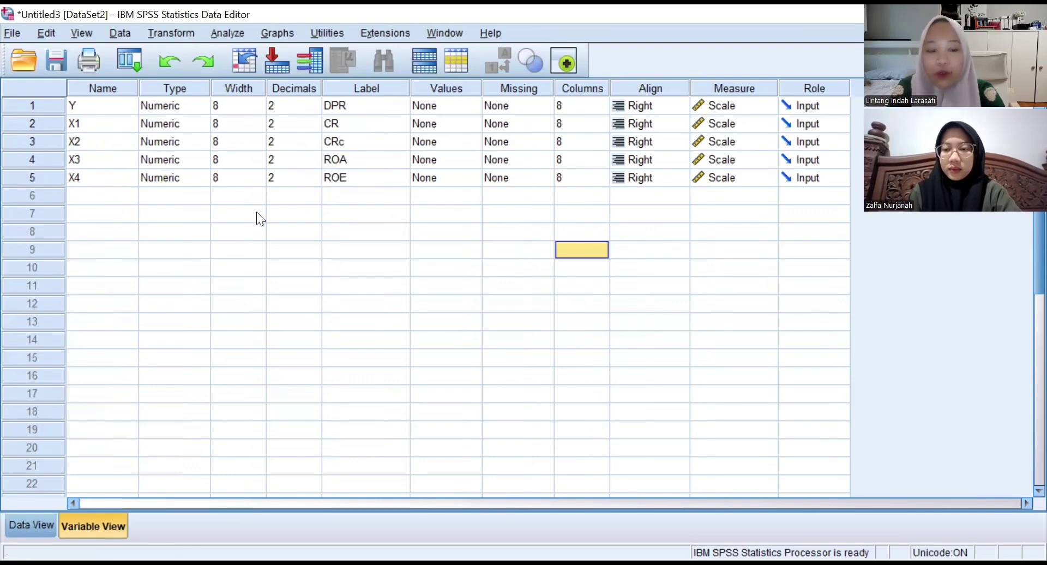
Step: Set up a linear regression from the data sheet with DPR [Y] as dependent and CR, CRc, ROA and ROE [X1–X4] as independents
{"action": "left_click", "coordinate": [53, 522]}
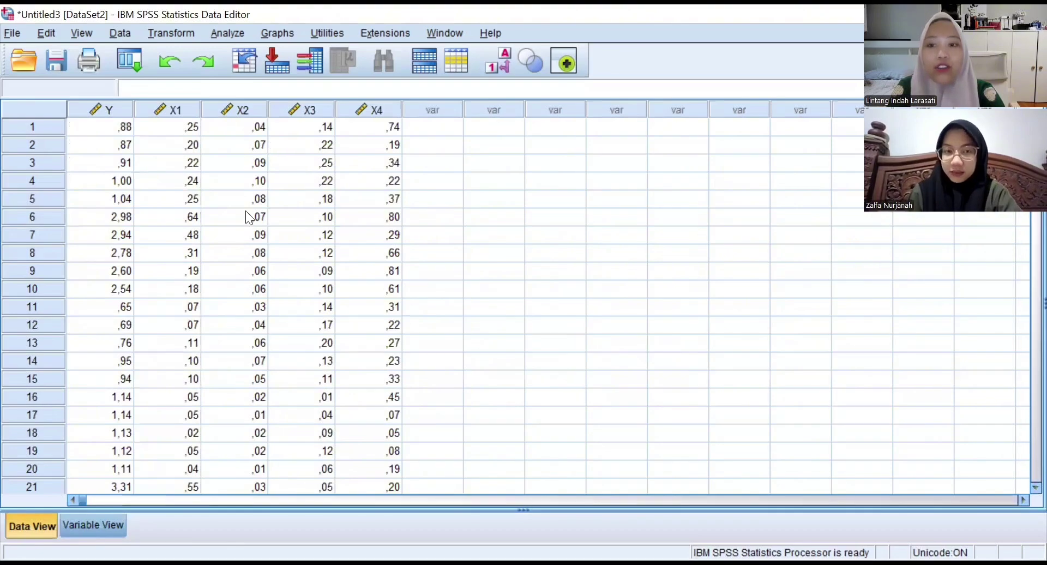
{"action": "left_click", "coordinate": [231, 36]}
{"action": "mouse_move", "coordinate": [301, 223]}
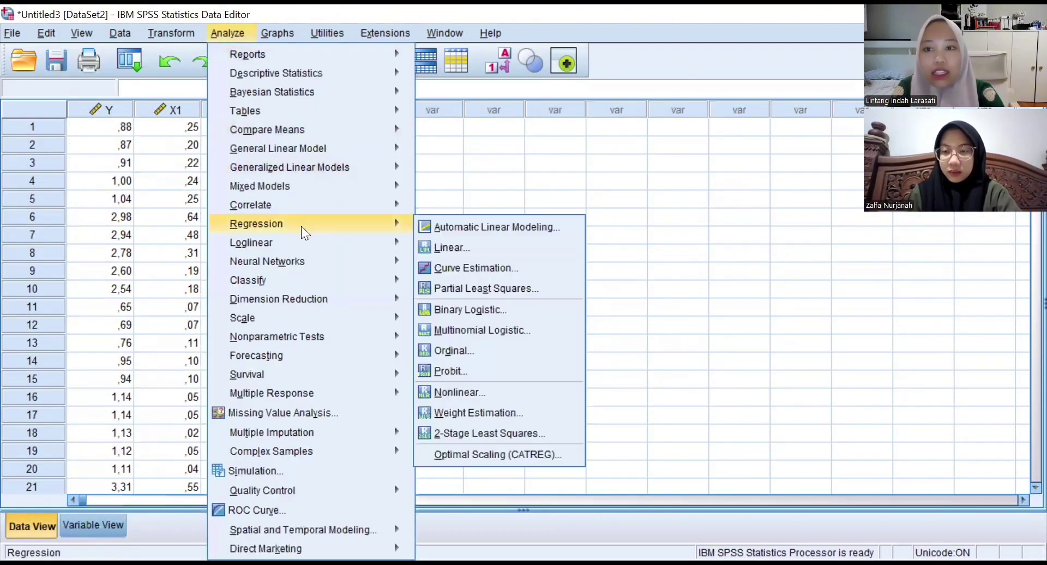
{"action": "left_click", "coordinate": [478, 248]}
{"action": "left_click", "coordinate": [470, 157]}
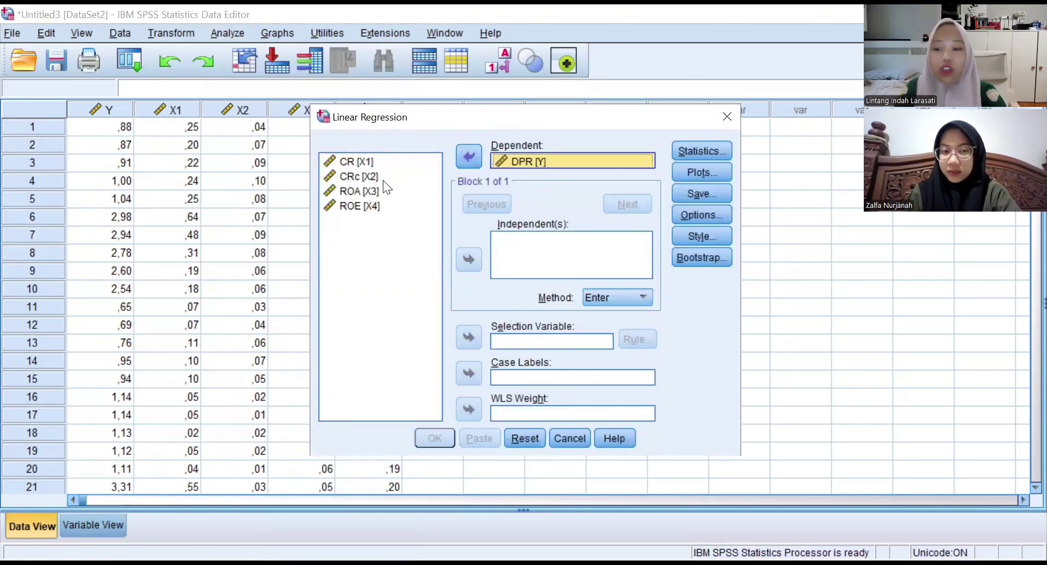
{"action": "left_click", "coordinate": [397, 165]}
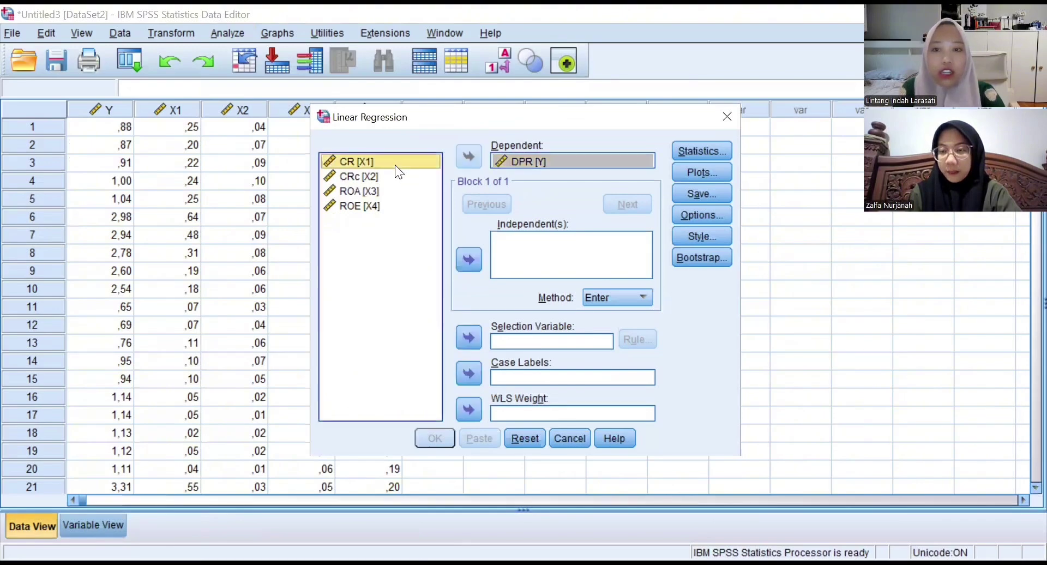
{"action": "key", "text": "shift+End"}
{"action": "left_click", "coordinate": [465, 262]}
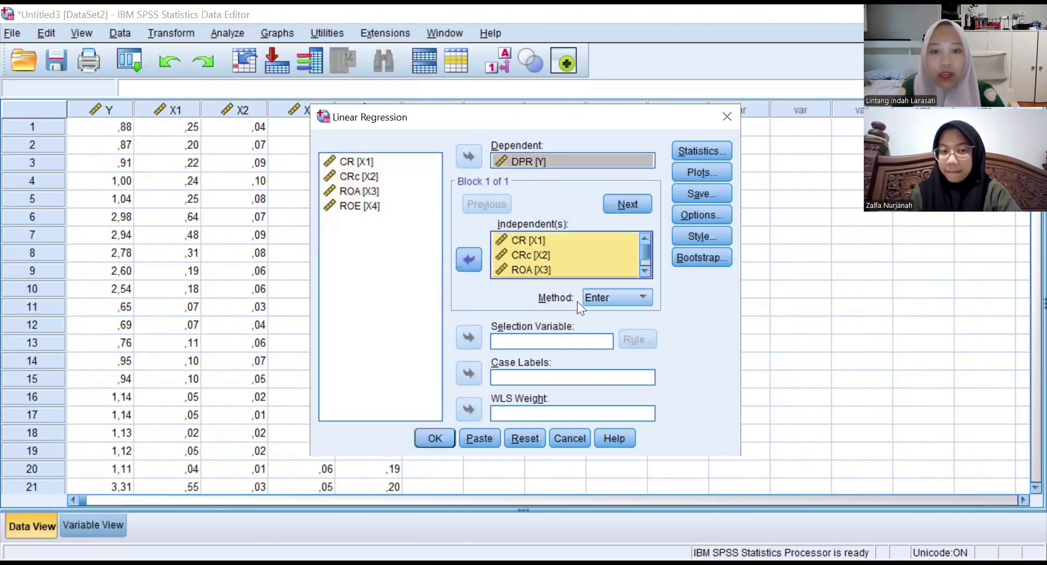
Step: Choose to save the unstandardized residuals as a new variable and run the regression
{"action": "left_click", "coordinate": [698, 194]}
{"action": "left_click", "coordinate": [585, 94]}
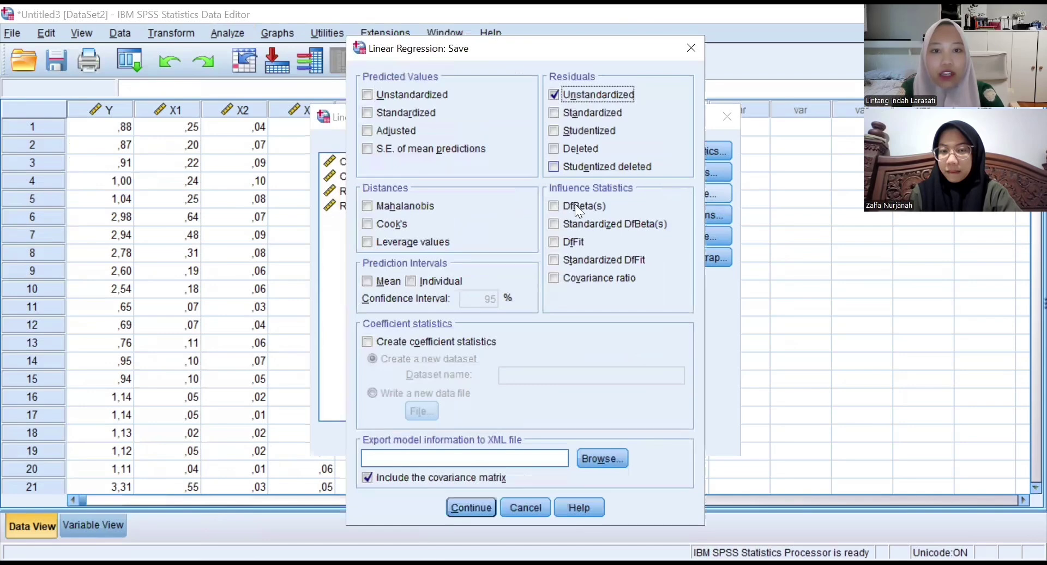
{"action": "left_click", "coordinate": [461, 508]}
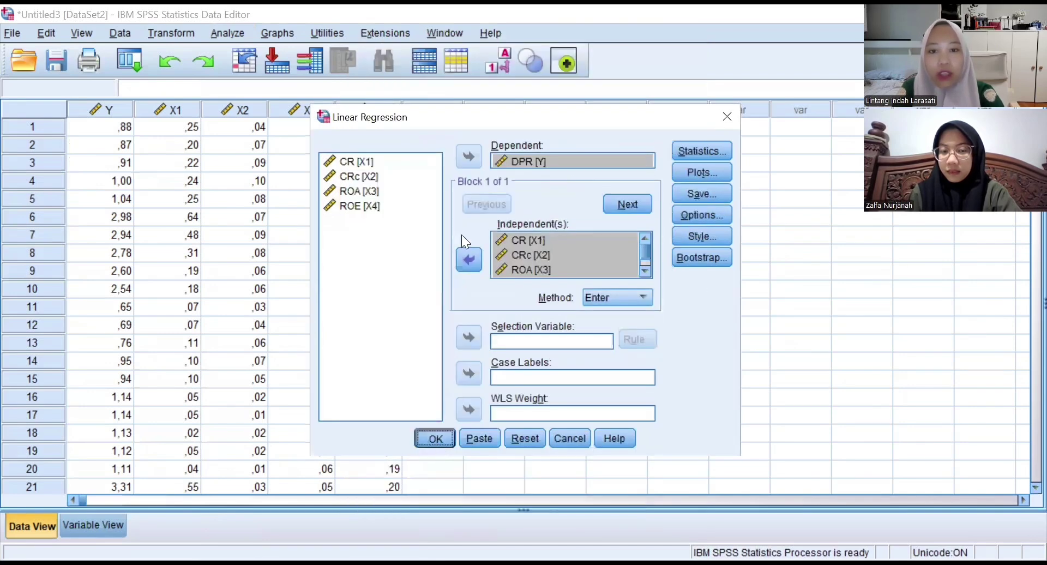
{"action": "key", "text": "Return"}
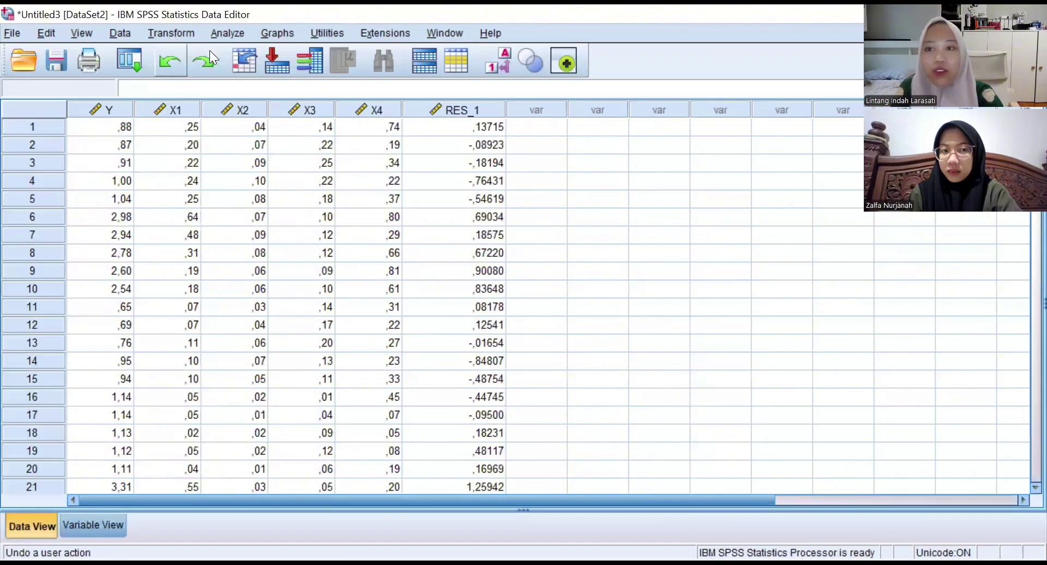
Step: Compute a new variable ABS_RES with the expression ABS(RES_1)
{"action": "key", "text": "alt+t"}
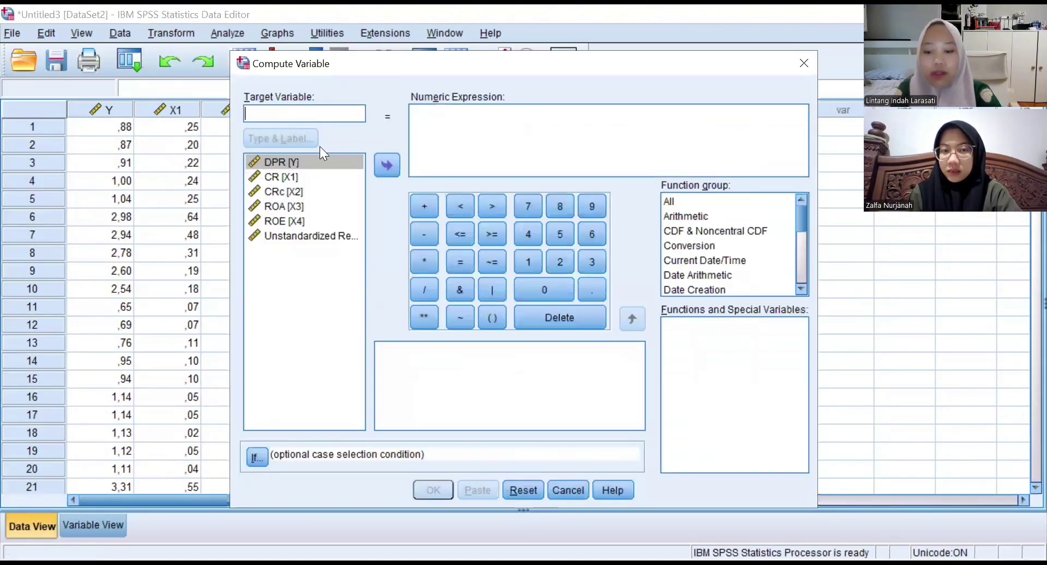
{"action": "type", "text": "ABS_RES"}
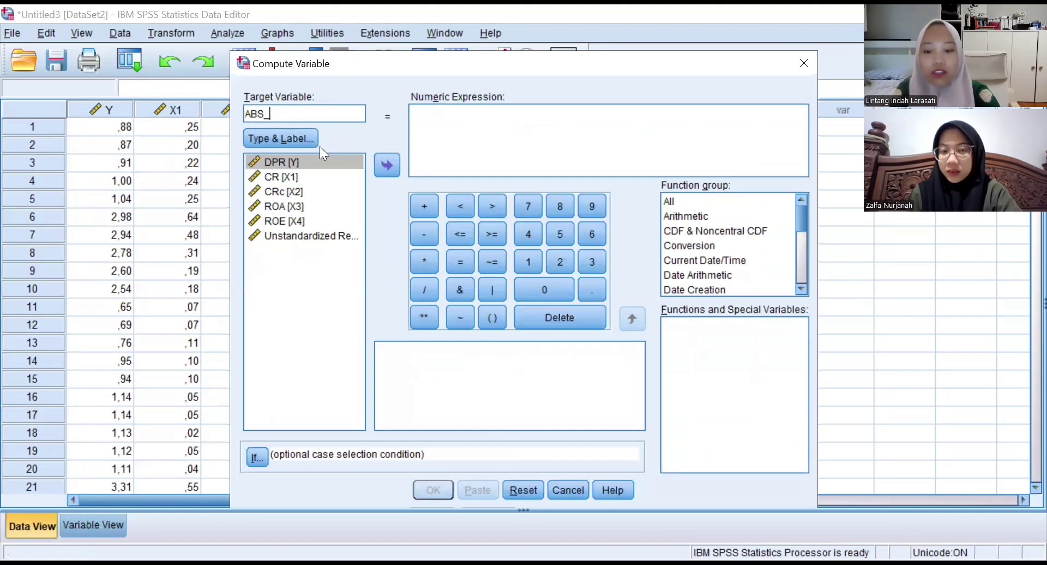
{"action": "left_click", "coordinate": [555, 130]}
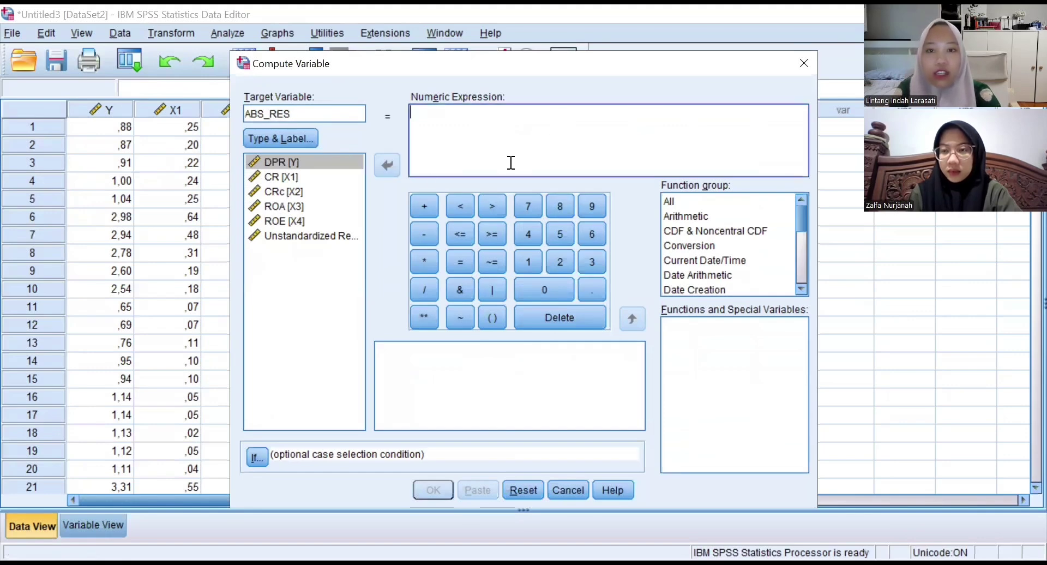
{"action": "type", "text": "ABS"}
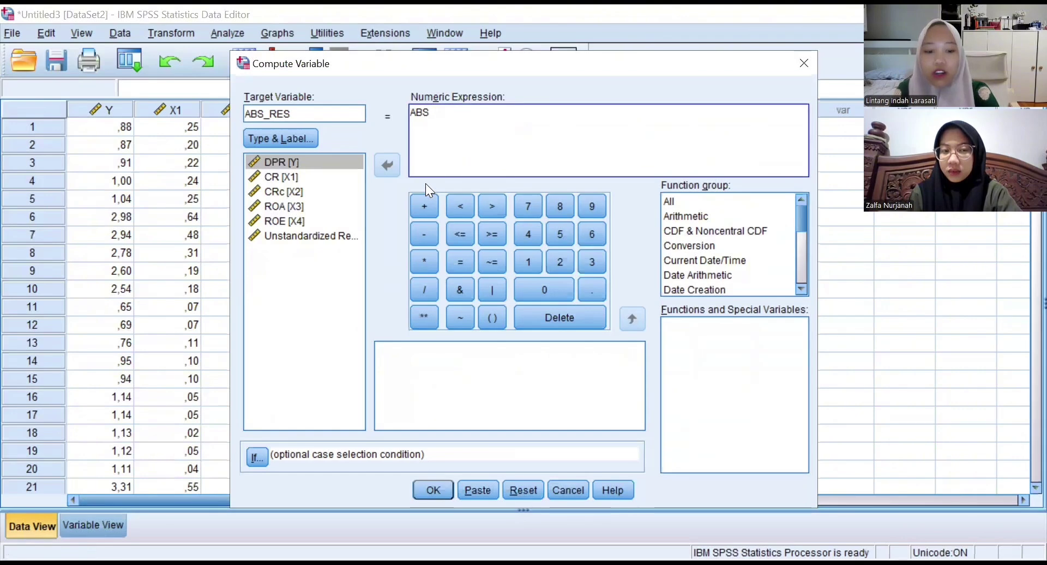
{"action": "type", "text": "(RES"}
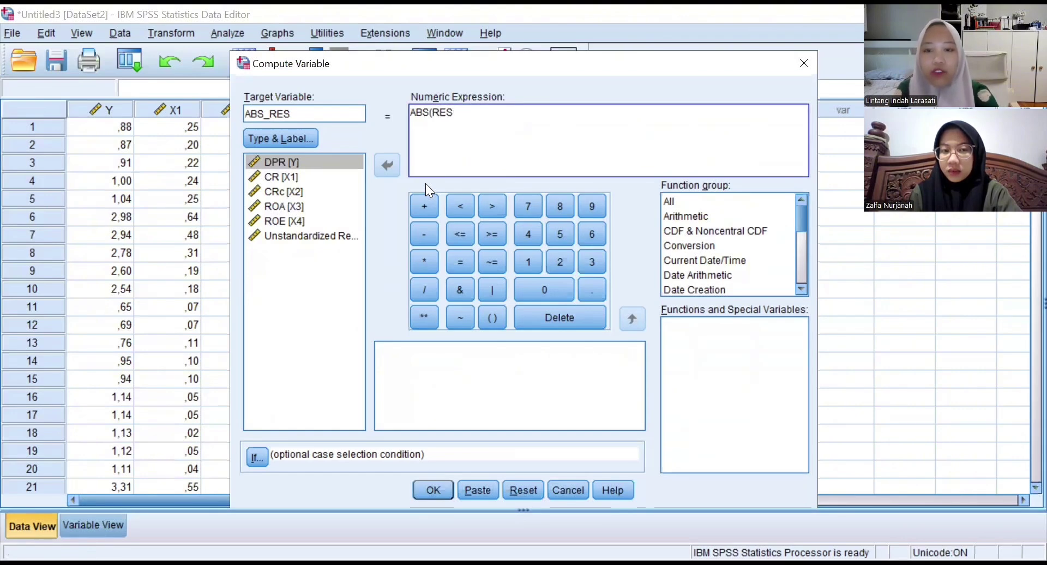
{"action": "type", "text": "_1)"}
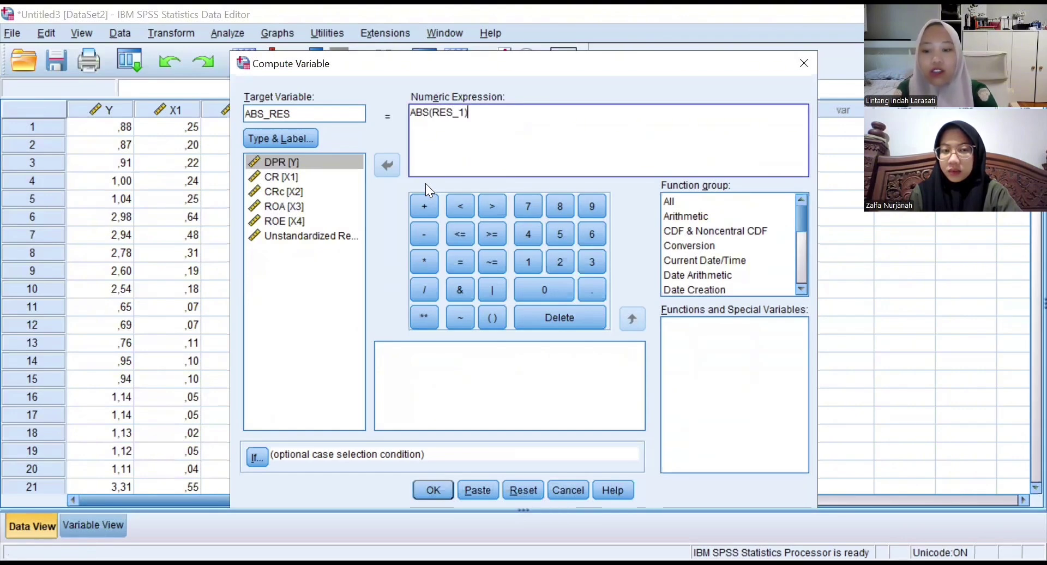
{"action": "left_click", "coordinate": [434, 490]}
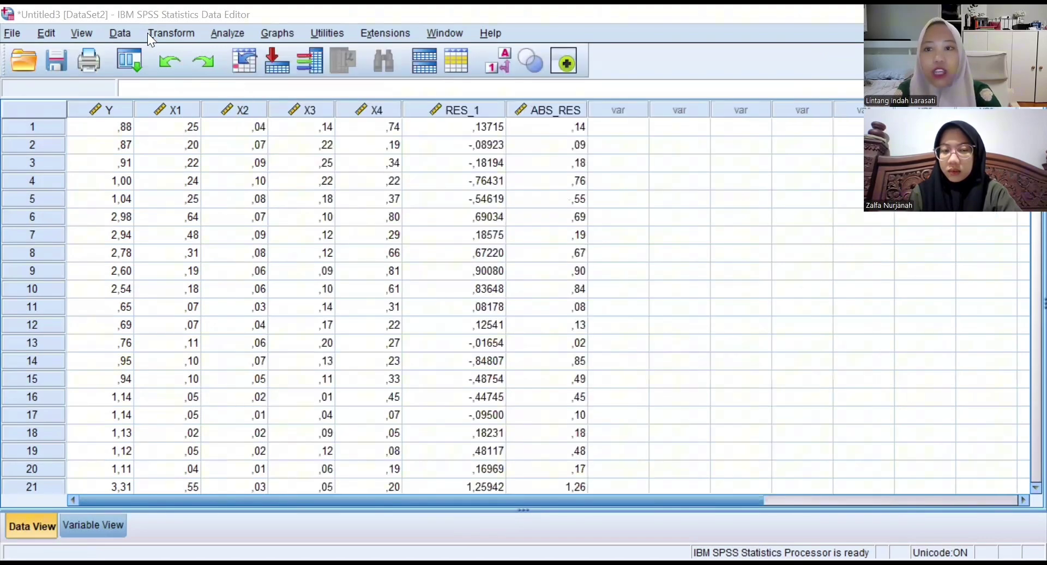
Step: Reset the linear regression settings and assign ABS_RES as the dependent variable
{"action": "left_click", "coordinate": [223, 34]}
{"action": "mouse_move", "coordinate": [375, 229]}
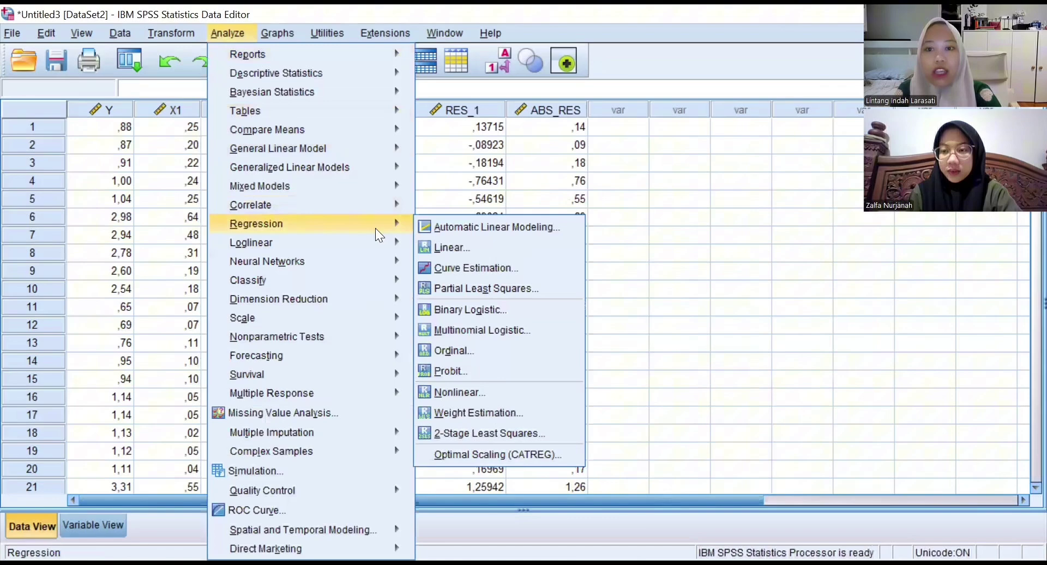
{"action": "left_click", "coordinate": [453, 247]}
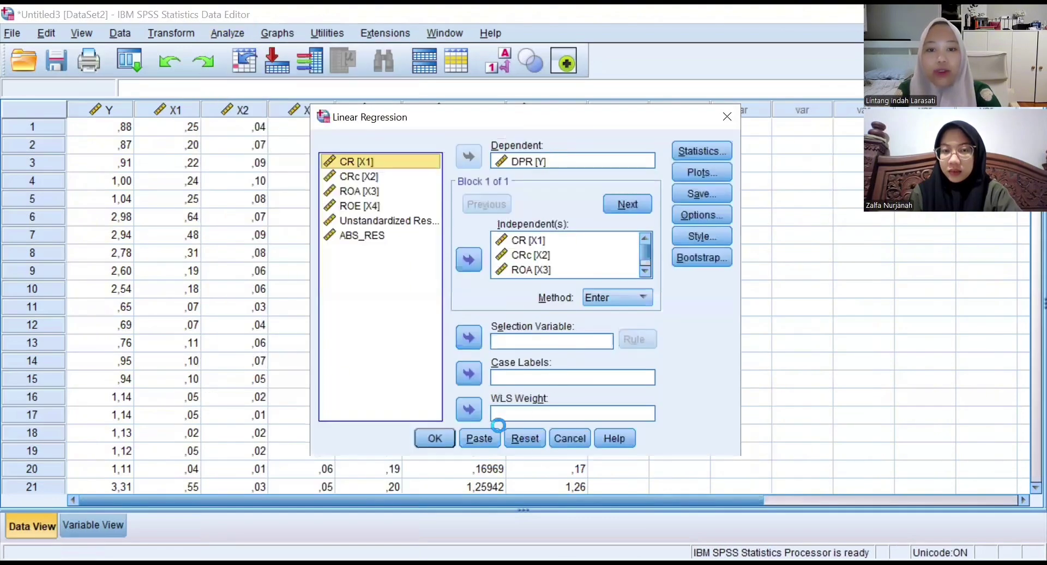
{"action": "left_click", "coordinate": [525, 438]}
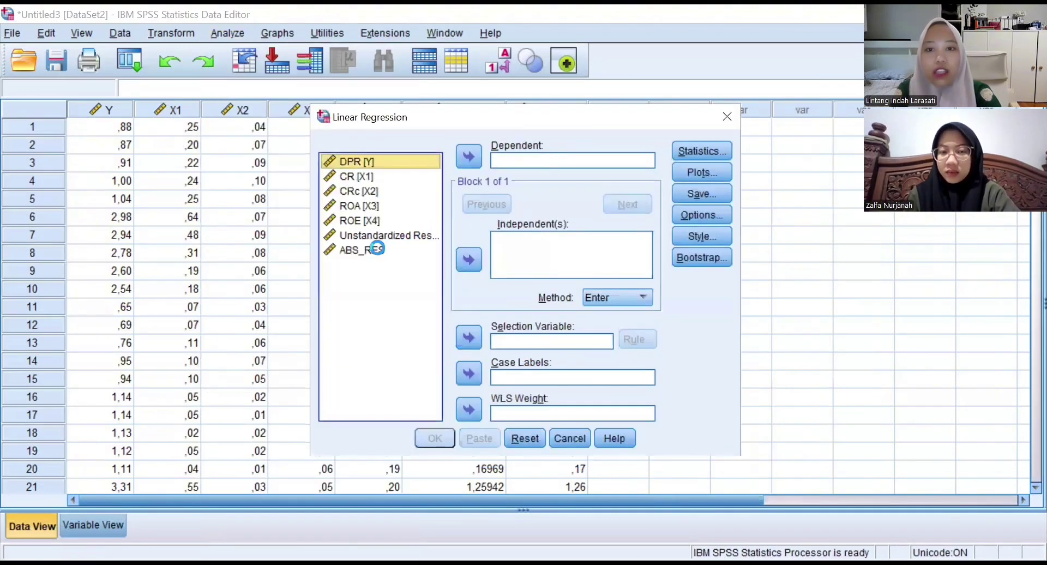
{"action": "left_click", "coordinate": [376, 250]}
{"action": "left_click", "coordinate": [468, 155]}
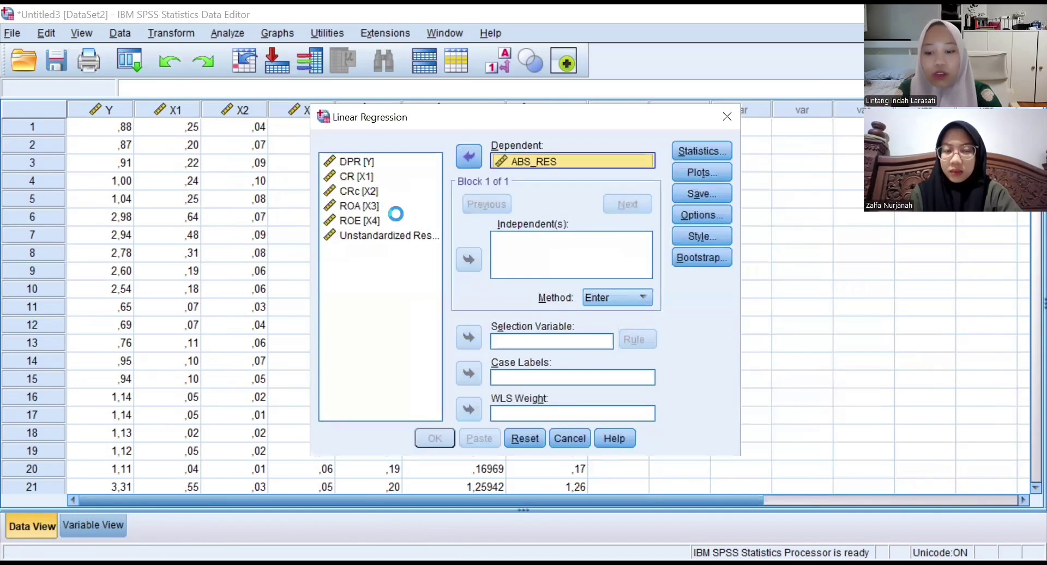
Step: Add CR, CRc, ROA and ROE as independents, leaving out the unstandardized residual, and run the regression
{"action": "left_click", "coordinate": [376, 175]}
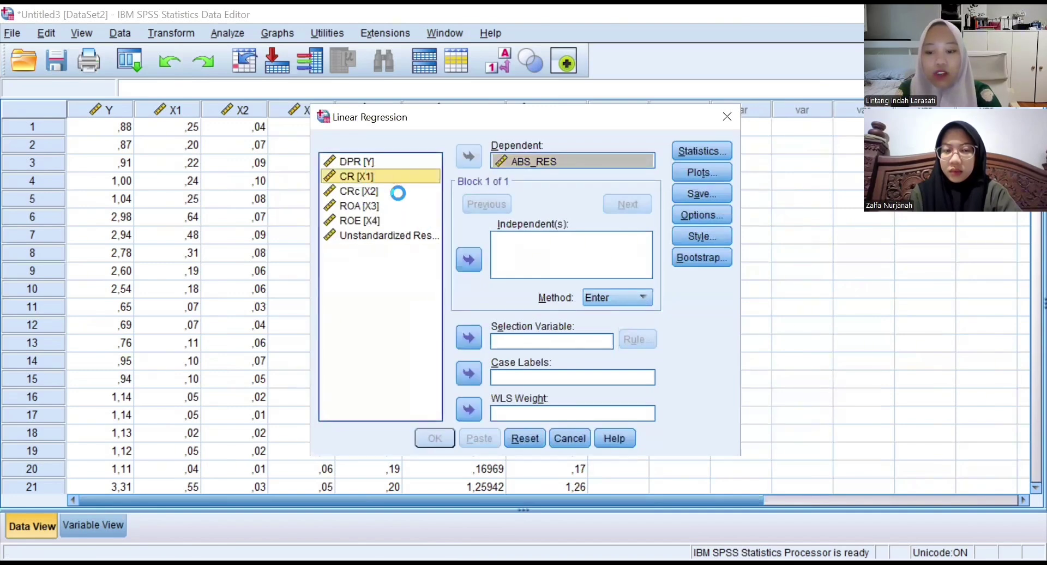
{"action": "key", "text": "ctrl+a"}
{"action": "left_click", "coordinate": [468, 259]}
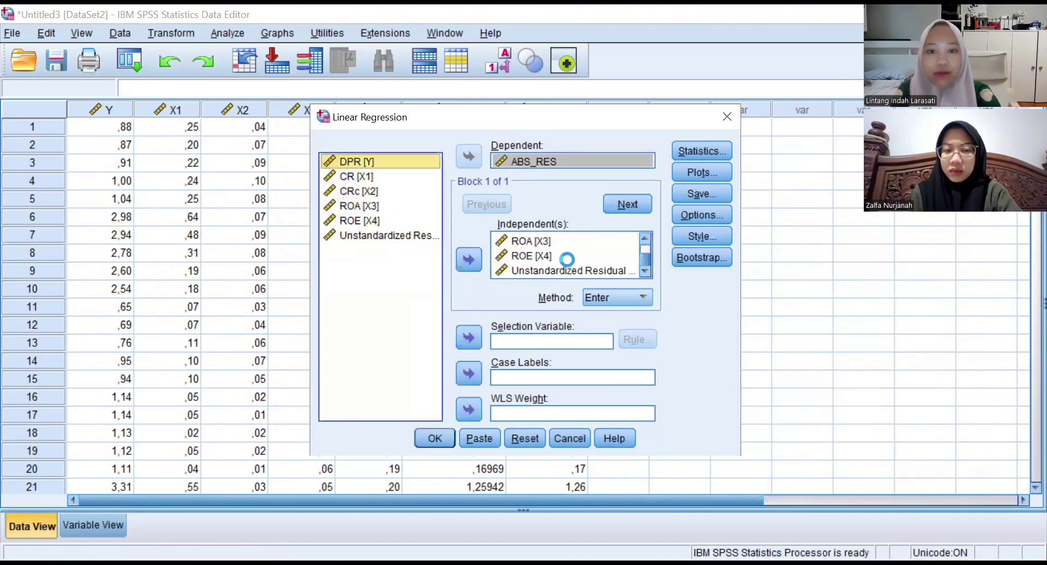
{"action": "left_click", "coordinate": [531, 269]}
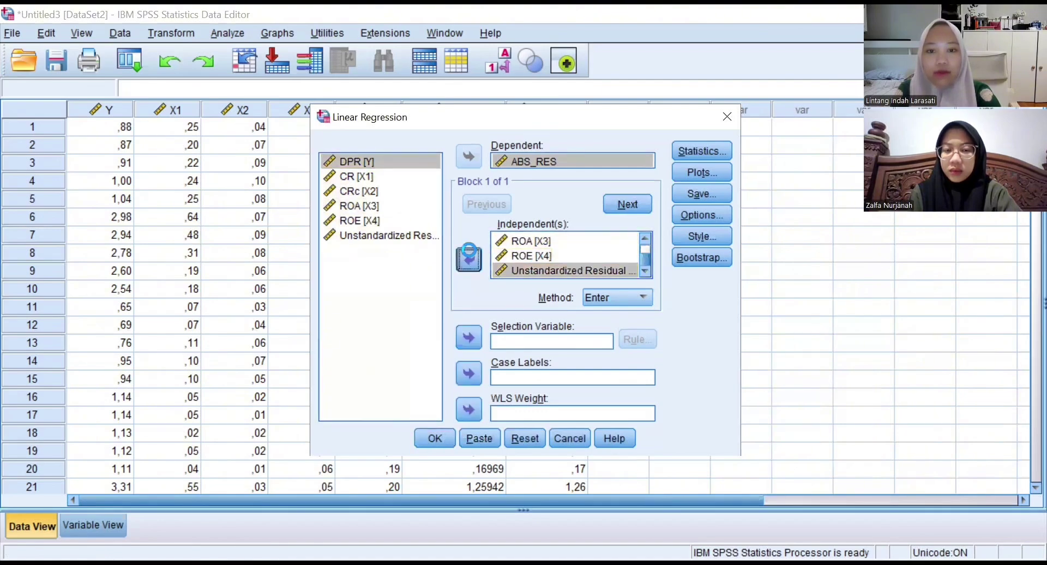
{"action": "left_click", "coordinate": [469, 256]}
{"action": "left_click", "coordinate": [441, 437]}
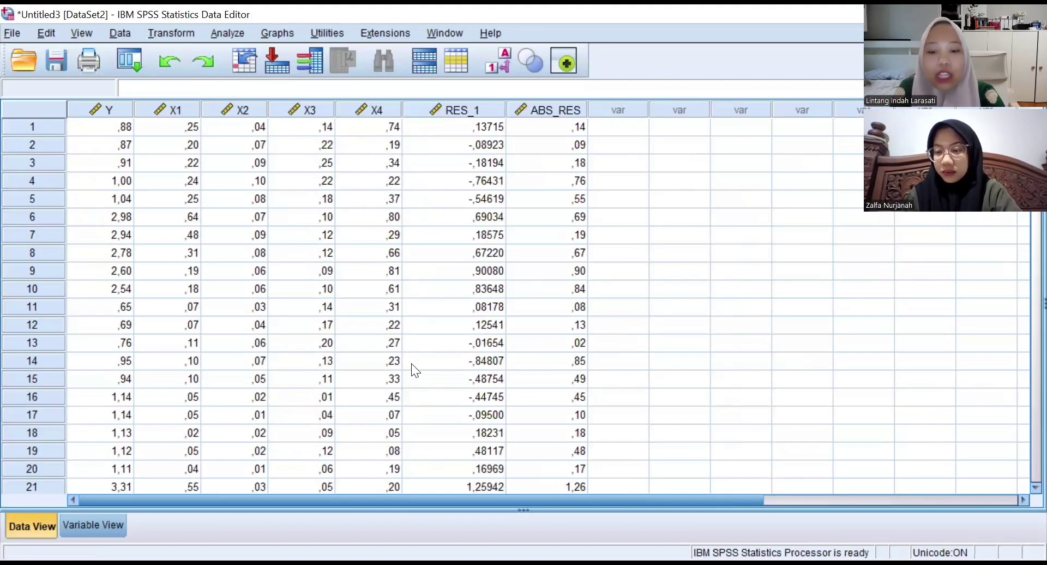
Step: Begin a new variable computation and replace the target variable name with LnY
{"action": "left_click", "coordinate": [160, 28]}
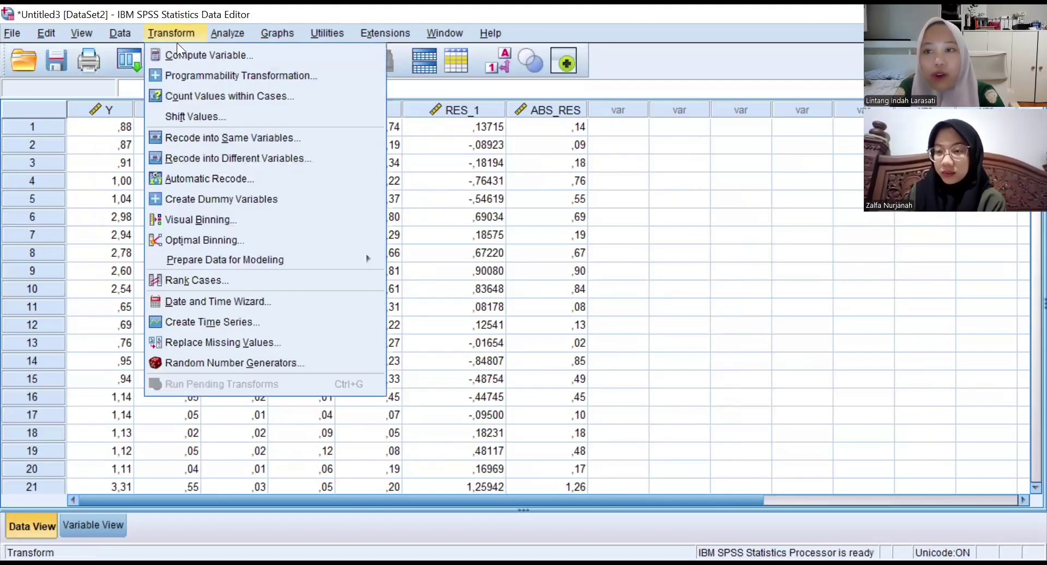
{"action": "left_click", "coordinate": [201, 58]}
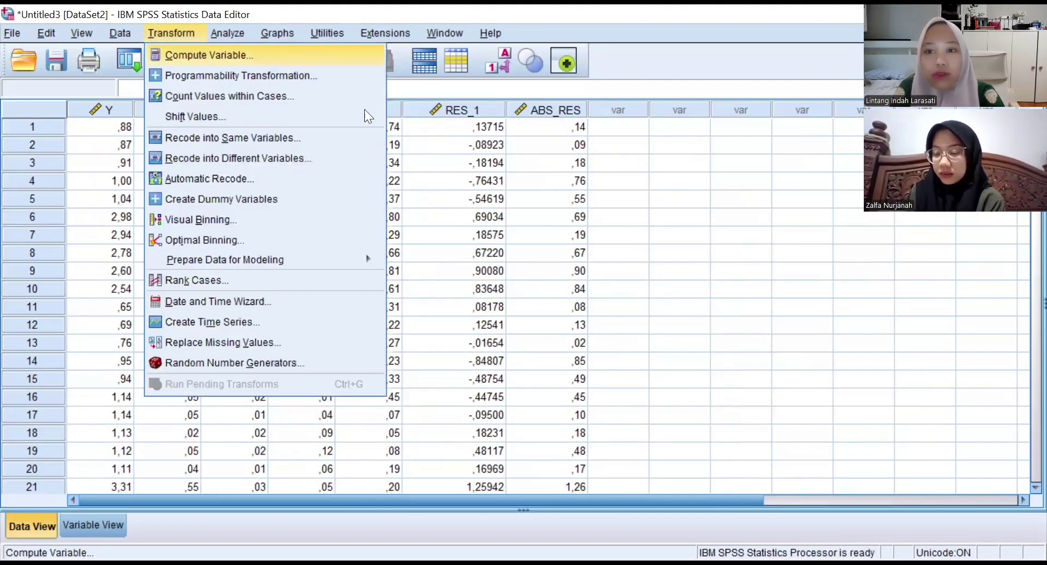
{"action": "left_click_drag", "start_coordinate": [332, 113], "coordinate": [226, 117]}
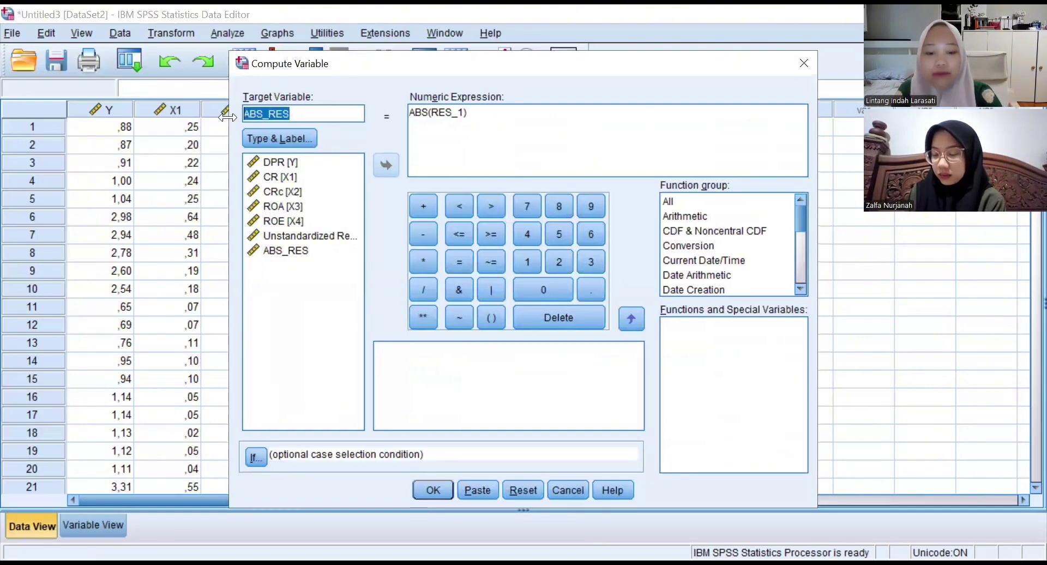
{"action": "type", "text": "Lny"}
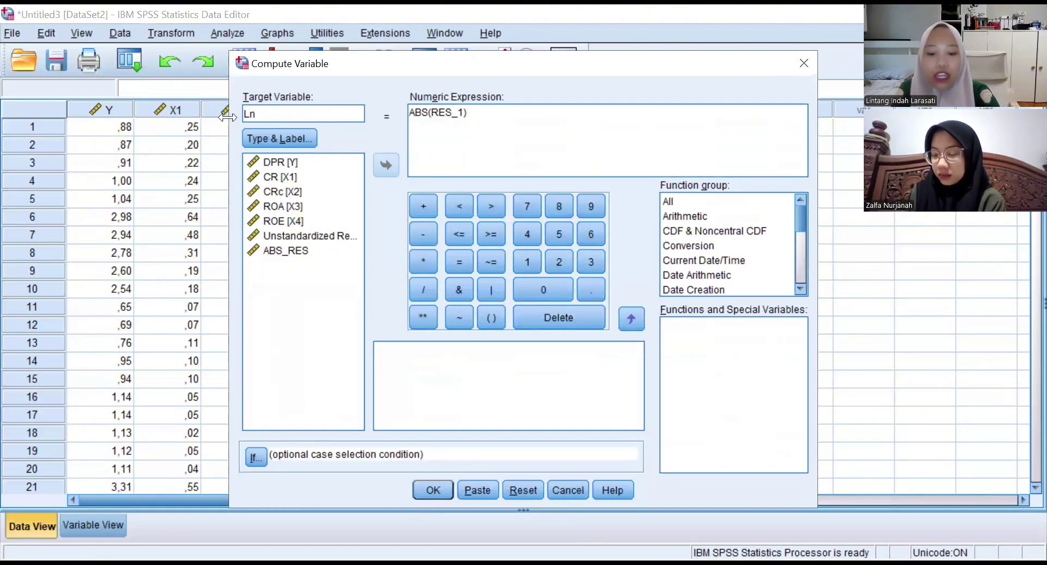
{"action": "key", "text": "BackSpace"}
{"action": "type", "text": "Y"}
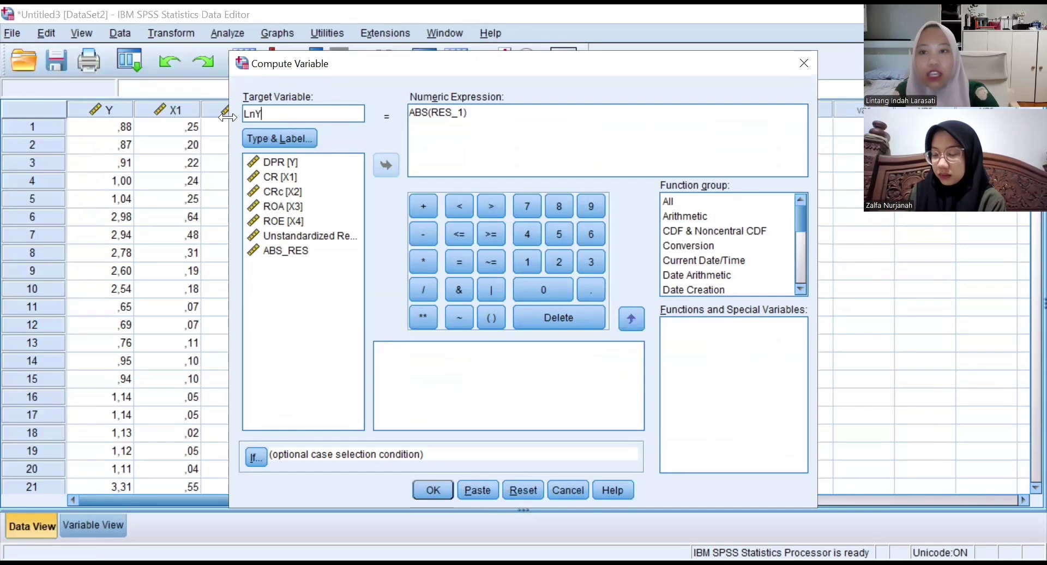
Step: Replace the numeric expression with Ln(Y) and compute the variable
{"action": "key", "text": "Tab"}
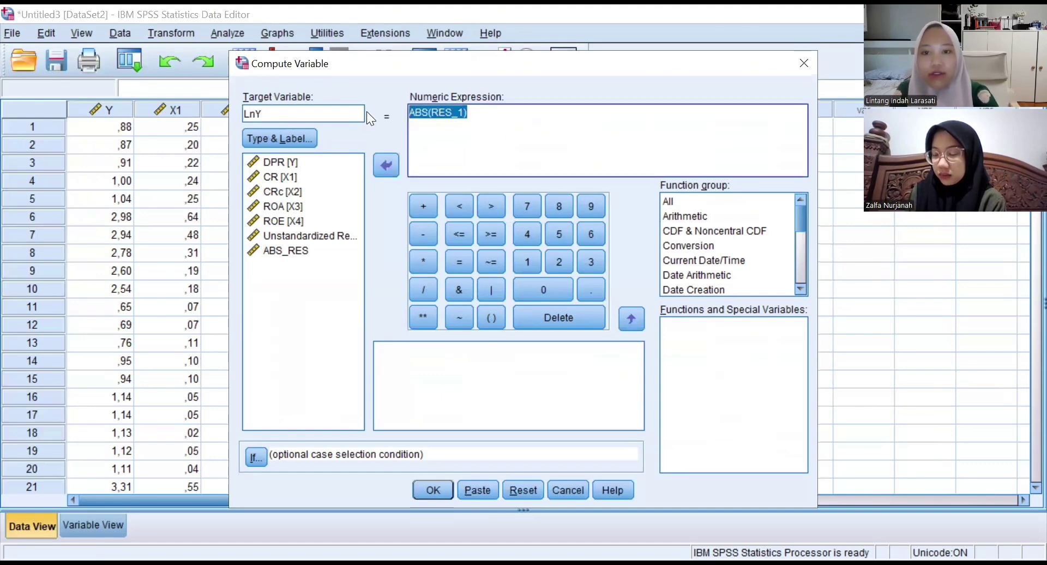
{"action": "type", "text": "Ln"}
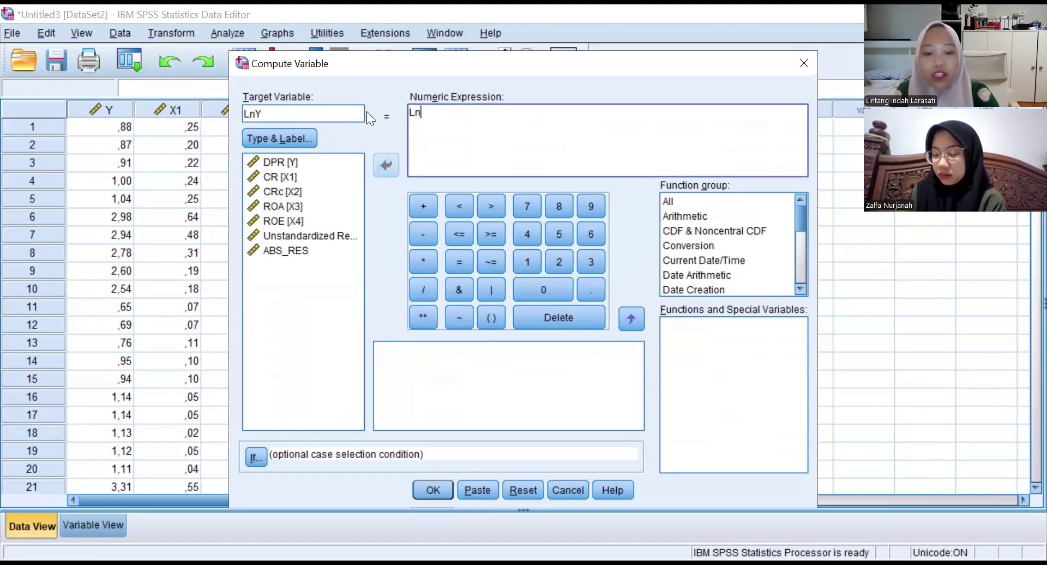
{"action": "type", "text": "Y"}
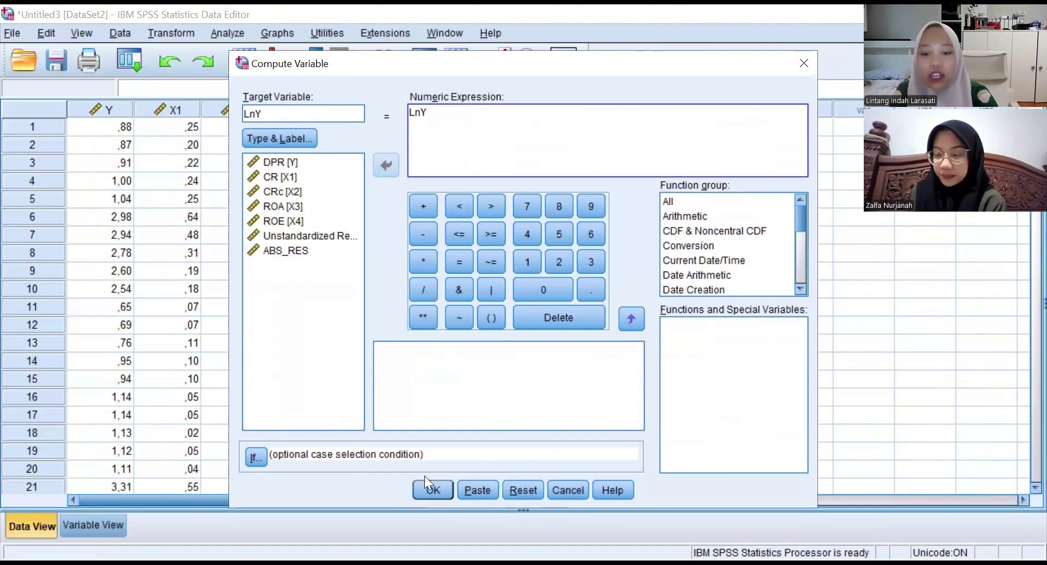
{"action": "type", "text": ")"}
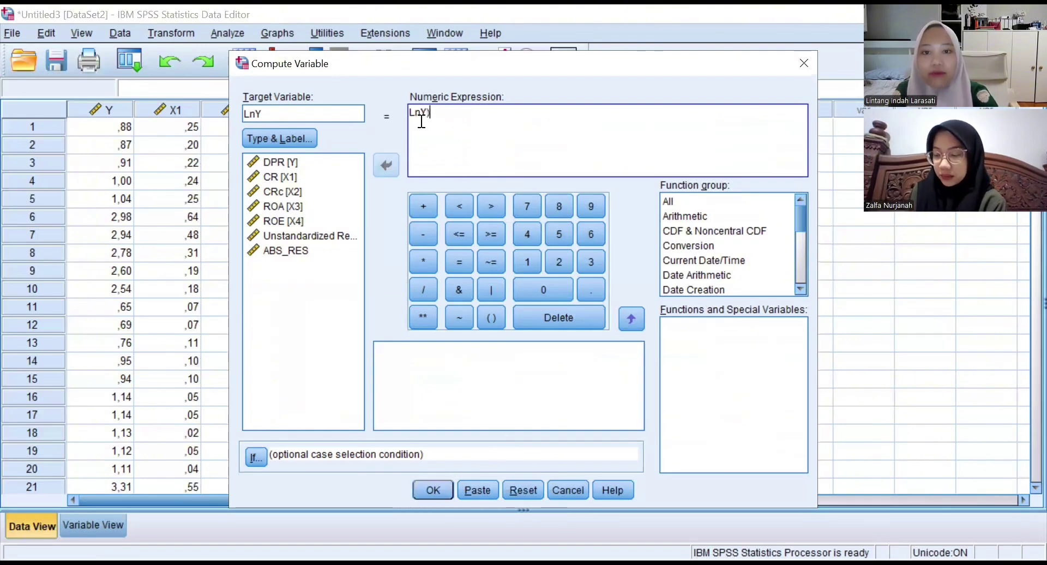
{"action": "left_click", "coordinate": [421, 115]}
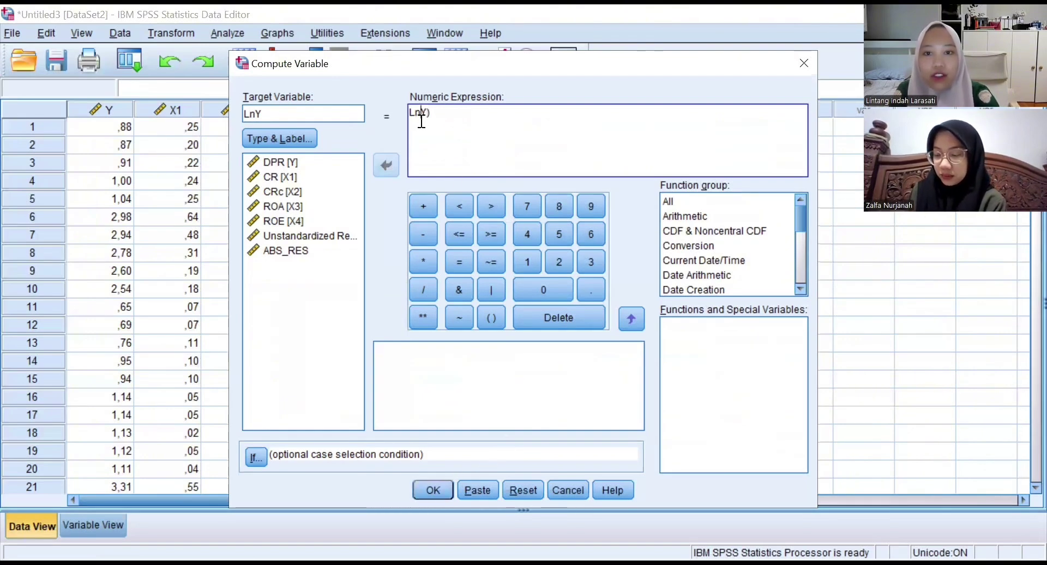
{"action": "type", "text": "("}
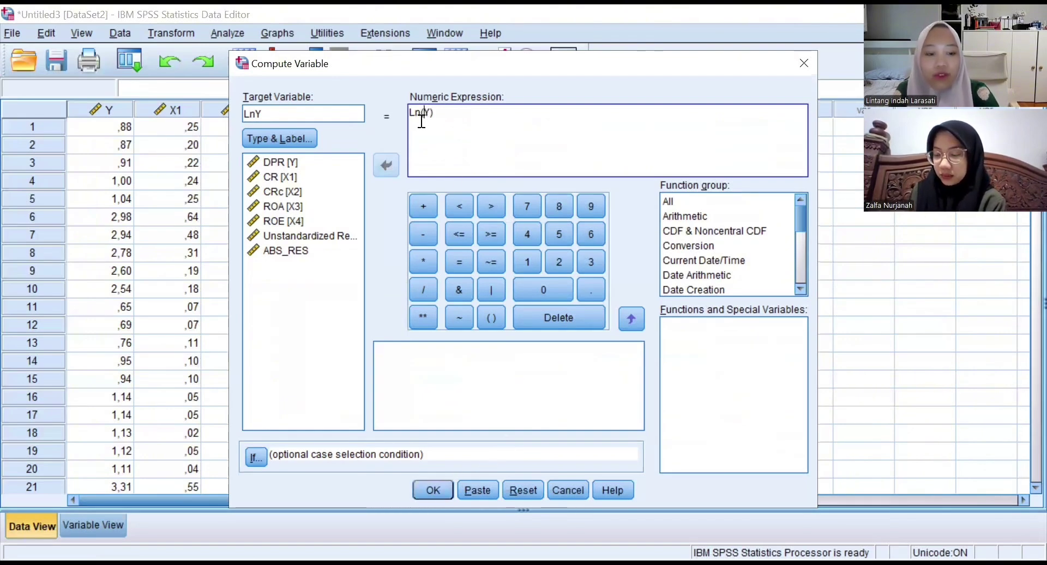
{"action": "left_click", "coordinate": [428, 485]}
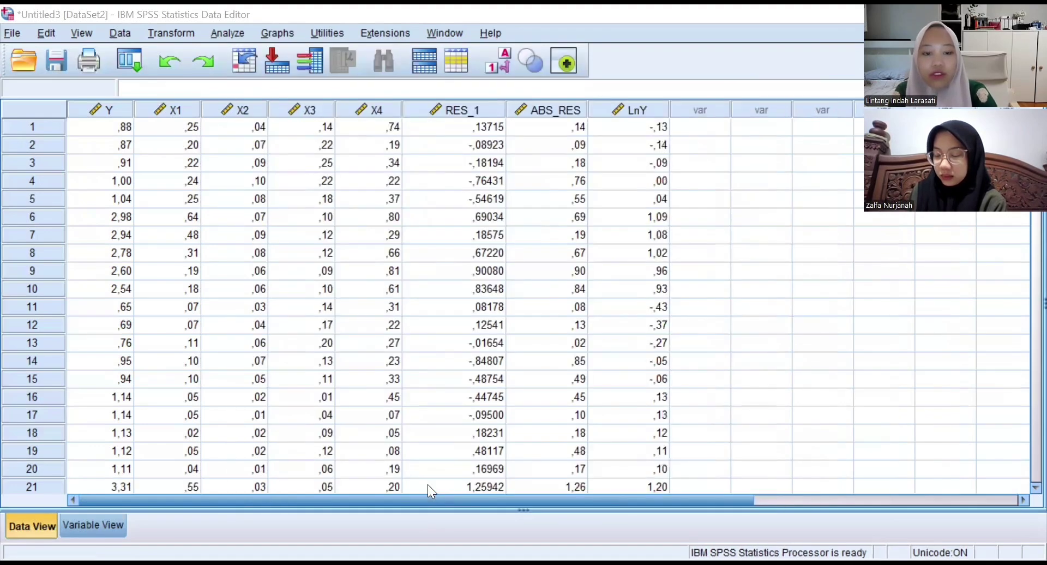
Step: Compute a new variable LnX1 with the numeric expression Ln(X1)
{"action": "left_click", "coordinate": [170, 34]}
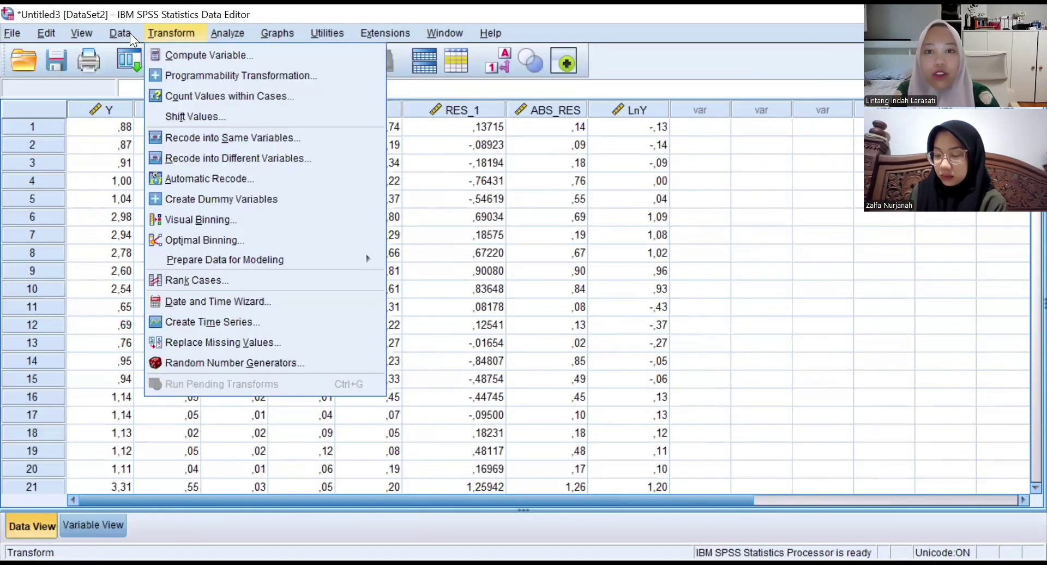
{"action": "left_click", "coordinate": [130, 33]}
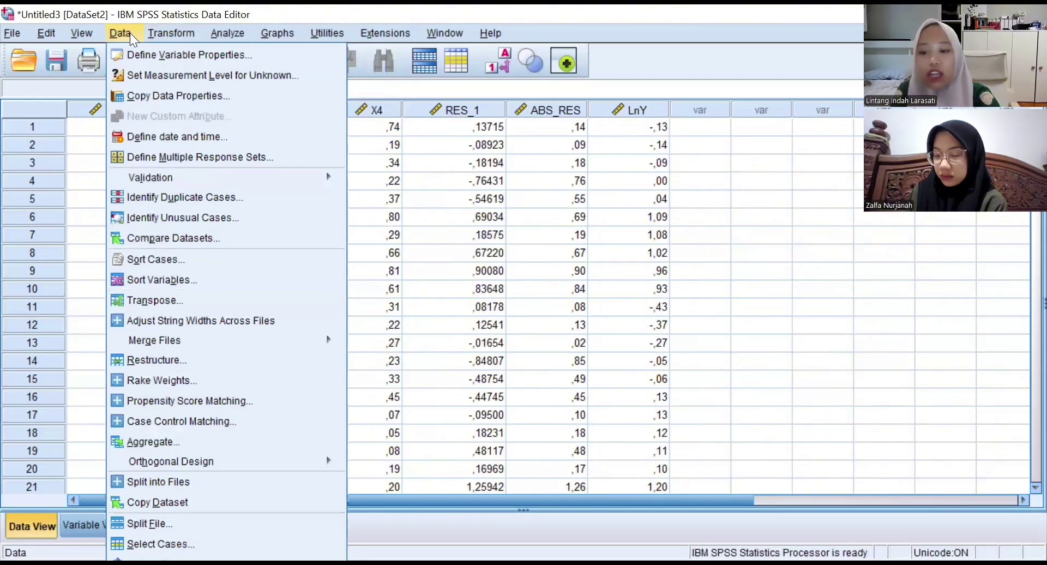
{"action": "mouse_move", "coordinate": [171, 34]}
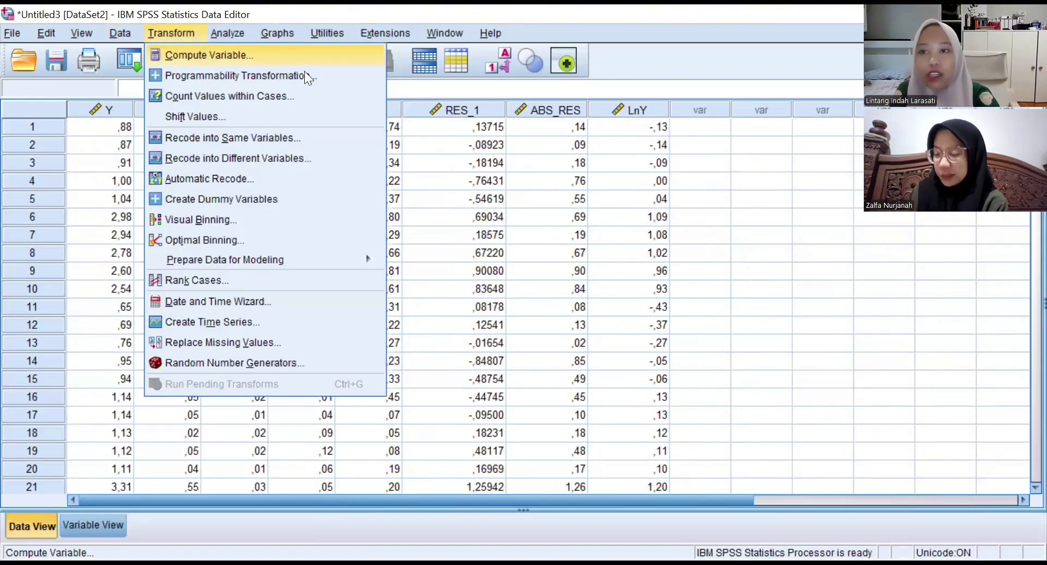
{"action": "key", "text": "Return"}
{"action": "left_click", "coordinate": [301, 113]}
{"action": "key", "text": "BackSpace"}
{"action": "type", "text": "X"}
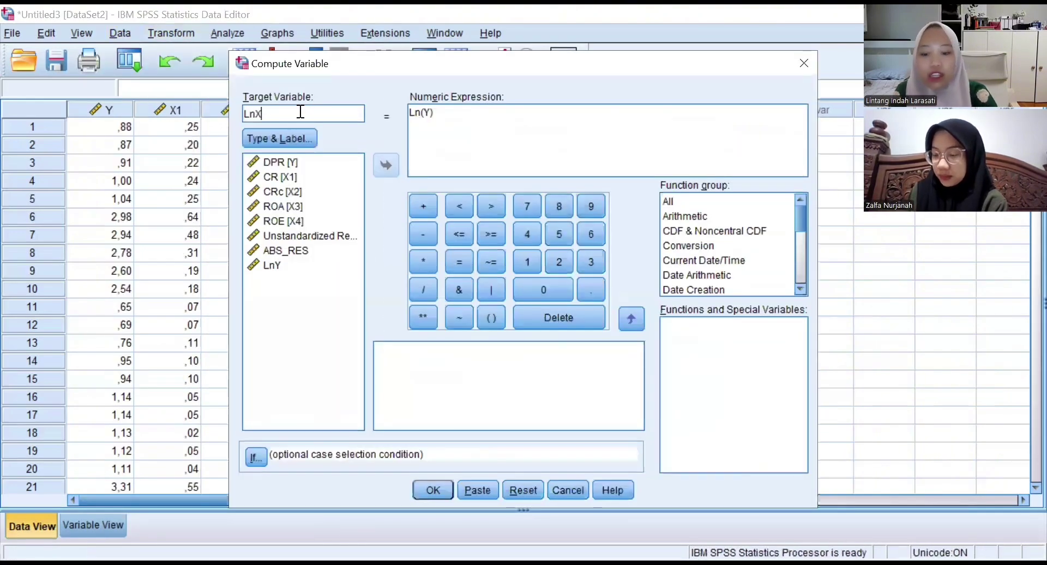
{"action": "type", "text": "1"}
{"action": "left_click", "coordinate": [426, 112]}
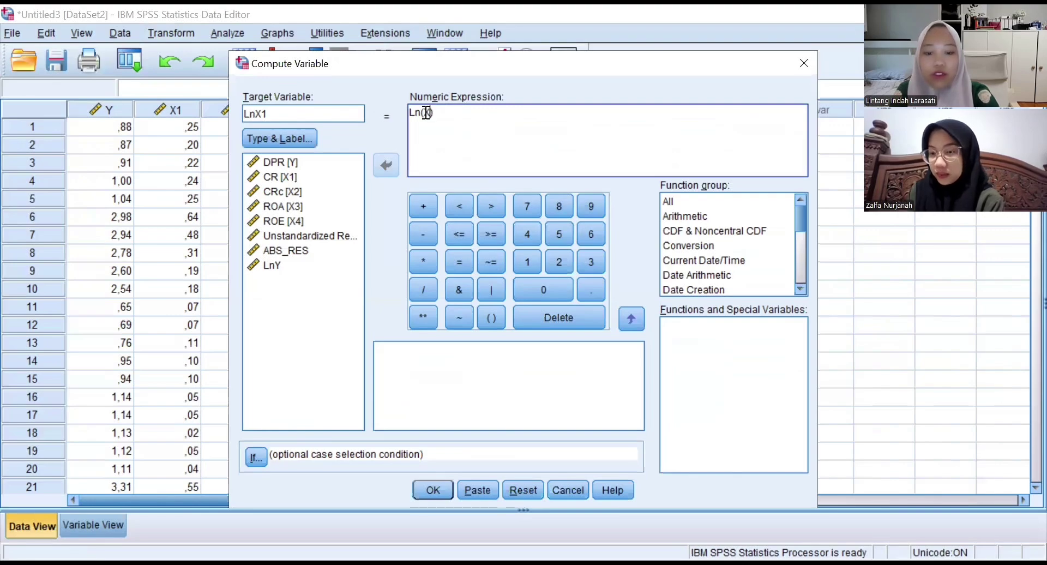
{"action": "key", "text": "Delete"}
{"action": "type", "text": "X1"}
{"action": "left_click", "coordinate": [425, 489]}
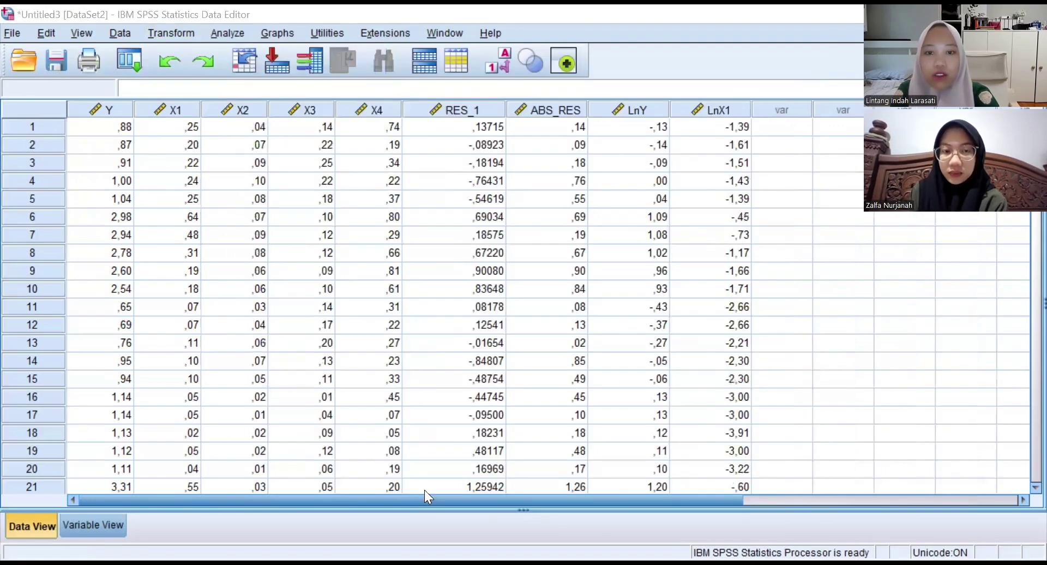
Step: Compute another variable named LnX2 using the numeric expression Ln(X2)
{"action": "left_click", "coordinate": [163, 34]}
{"action": "left_click", "coordinate": [257, 65]}
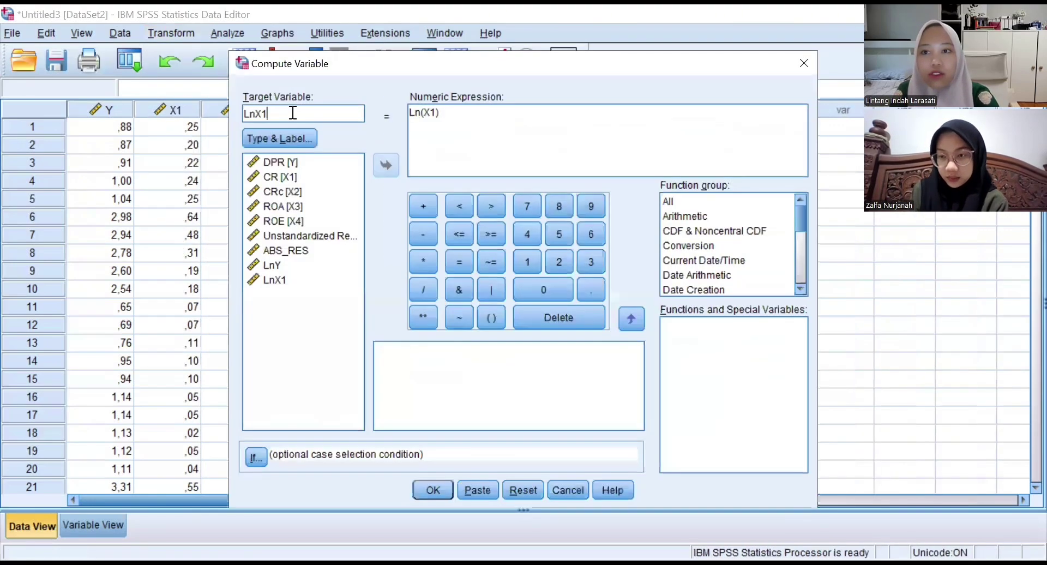
{"action": "left_click", "coordinate": [293, 112]}
{"action": "key", "text": "BackSpace"}
{"action": "type", "text": "2"}
{"action": "left_click", "coordinate": [436, 113]}
{"action": "key", "text": "BackSpace"}
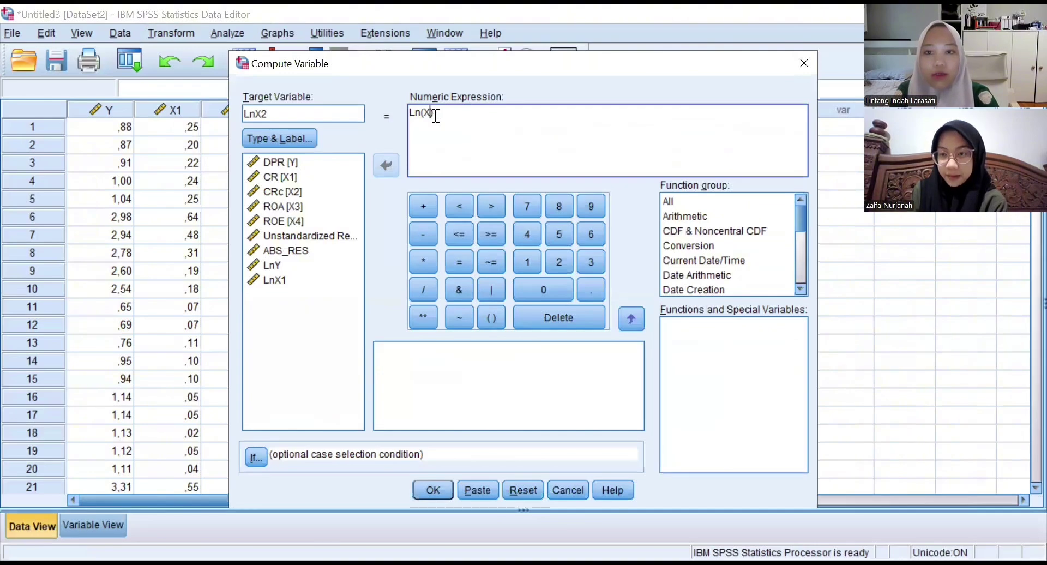
{"action": "type", "text": "2"}
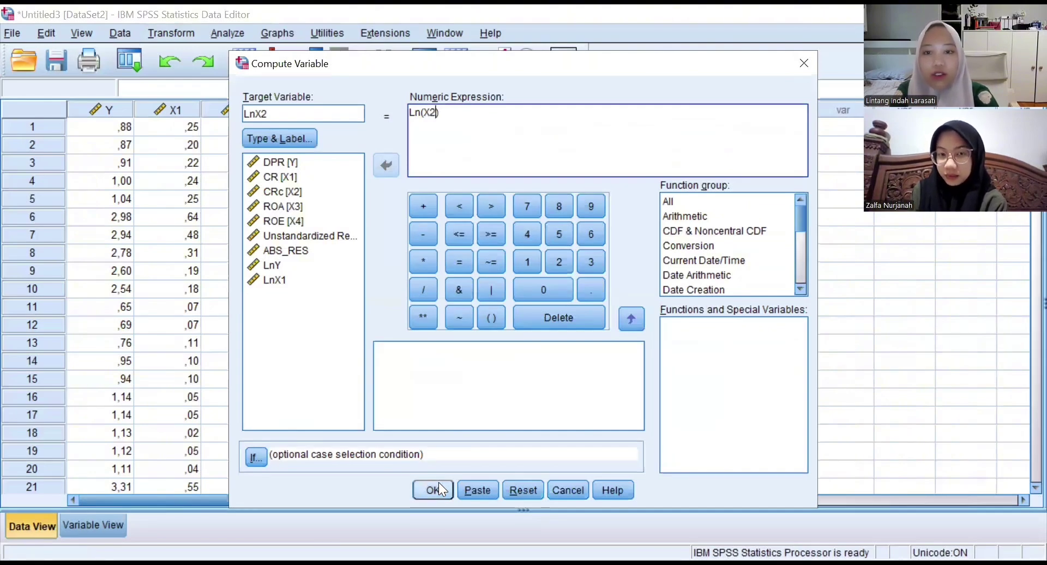
{"action": "left_click", "coordinate": [438, 483]}
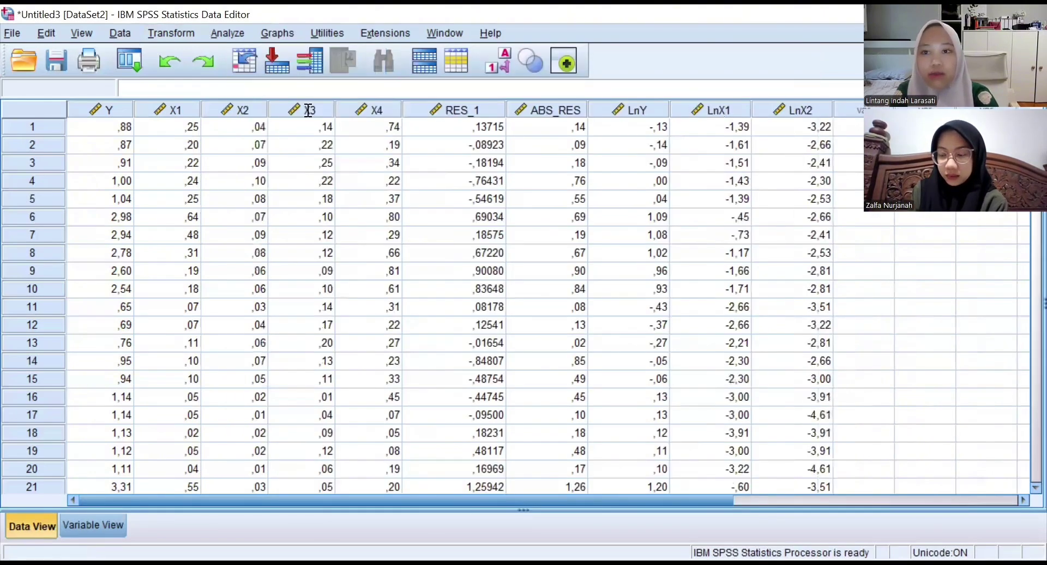
Step: Create the variable LnX3 by changing the target name and setting the numeric expression to Ln(X3)
{"action": "left_click", "coordinate": [294, 110]}
{"action": "key", "text": "BackSpace"}
{"action": "type", "text": "3"}
{"action": "left_click", "coordinate": [433, 111]}
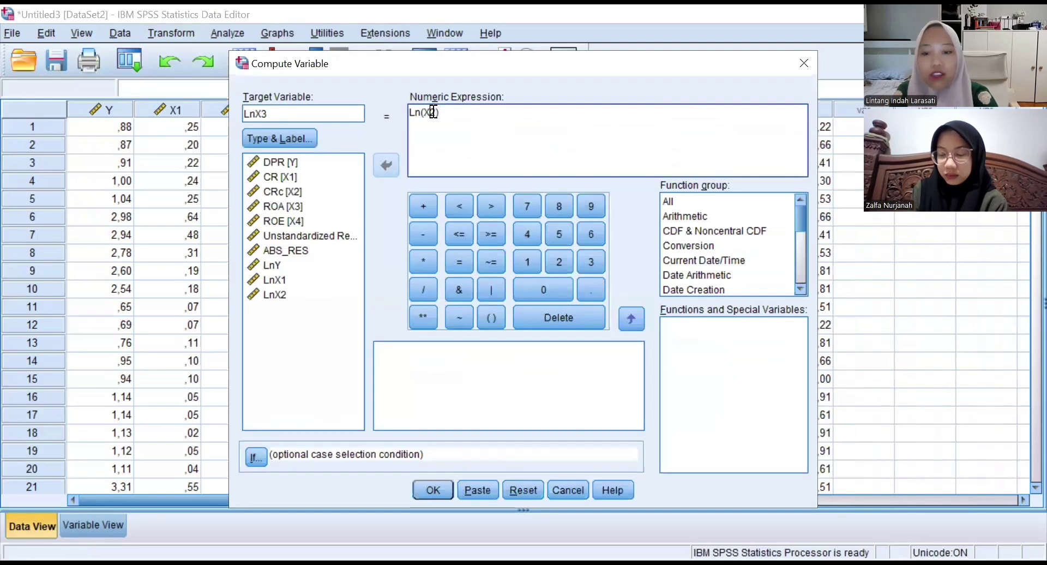
{"action": "key", "text": "BackSpace"}
{"action": "type", "text": "3"}
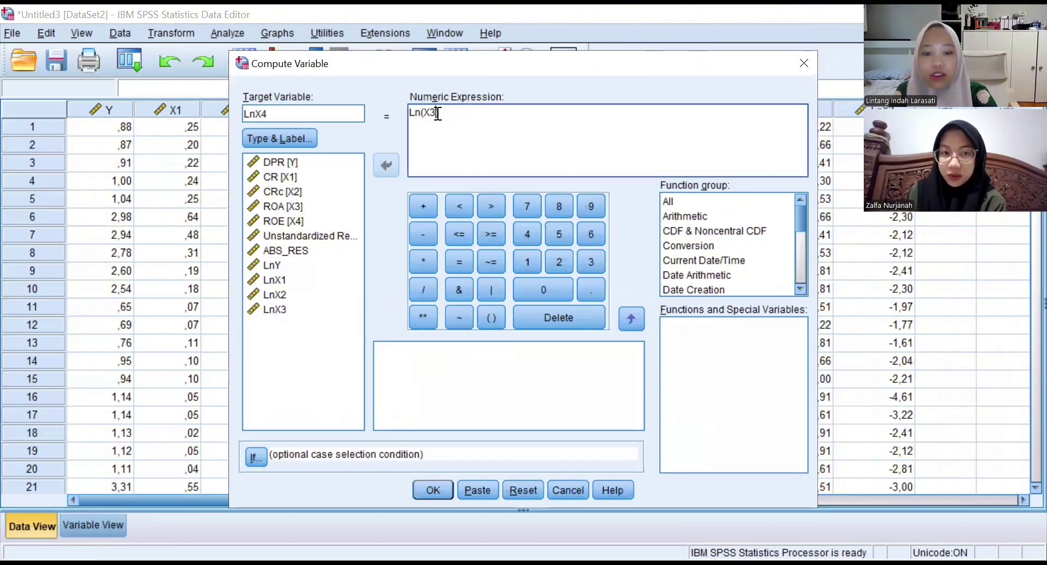
Step: Change the numeric expression to Ln(X4) for the target variable LnX4 and compute it
{"action": "key", "text": "BackSpace"}
{"action": "type", "text": "4"}
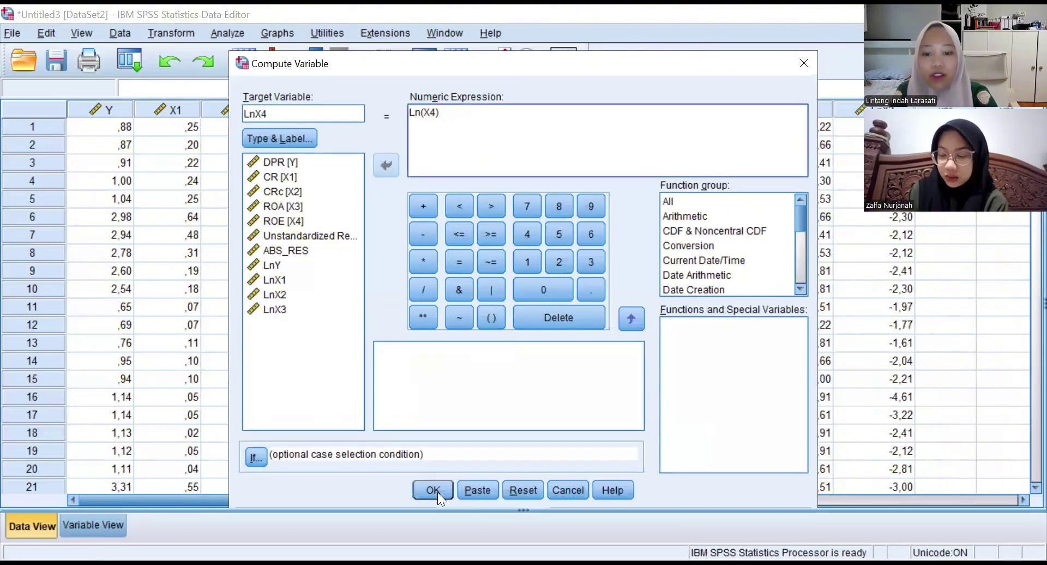
{"action": "left_click", "coordinate": [434, 490]}
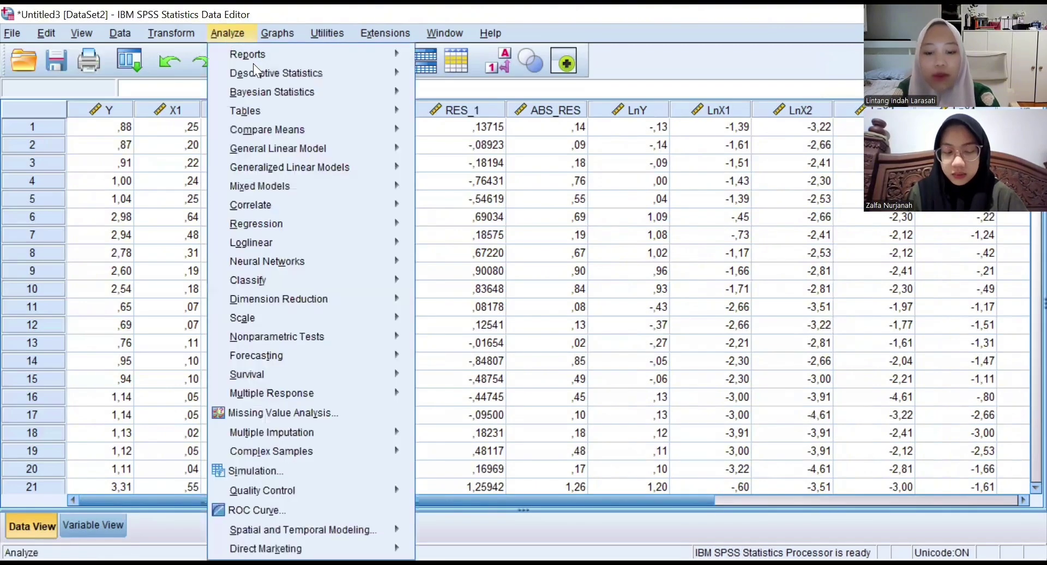
Step: Set up a new linear regression with LnY as the dependent variable
{"action": "key", "text": "Down"}
{"action": "key", "text": "Down"}
{"action": "key", "text": "Down"}
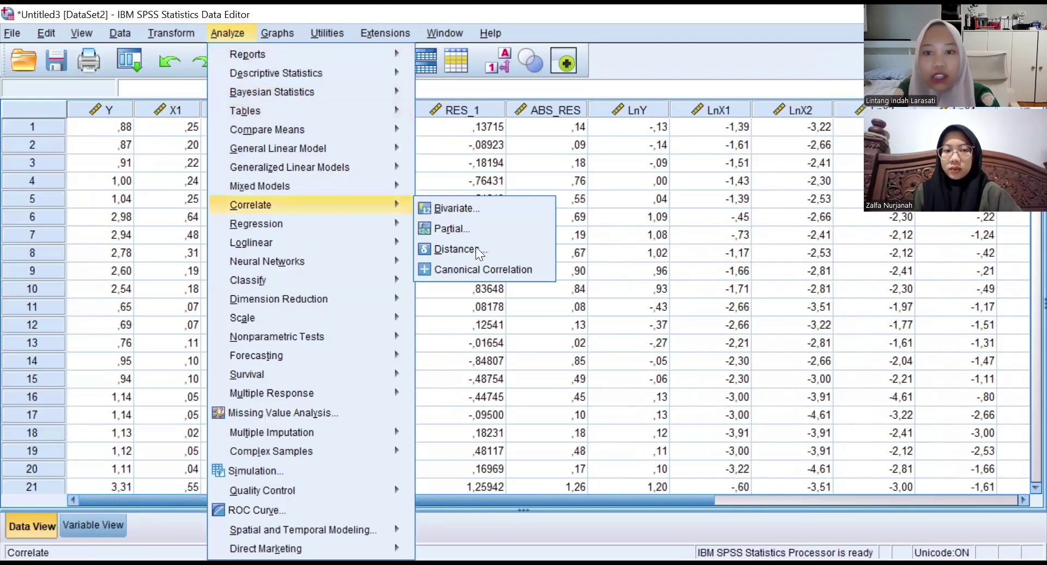
{"action": "mouse_move", "coordinate": [382, 223]}
{"action": "left_click", "coordinate": [475, 249]}
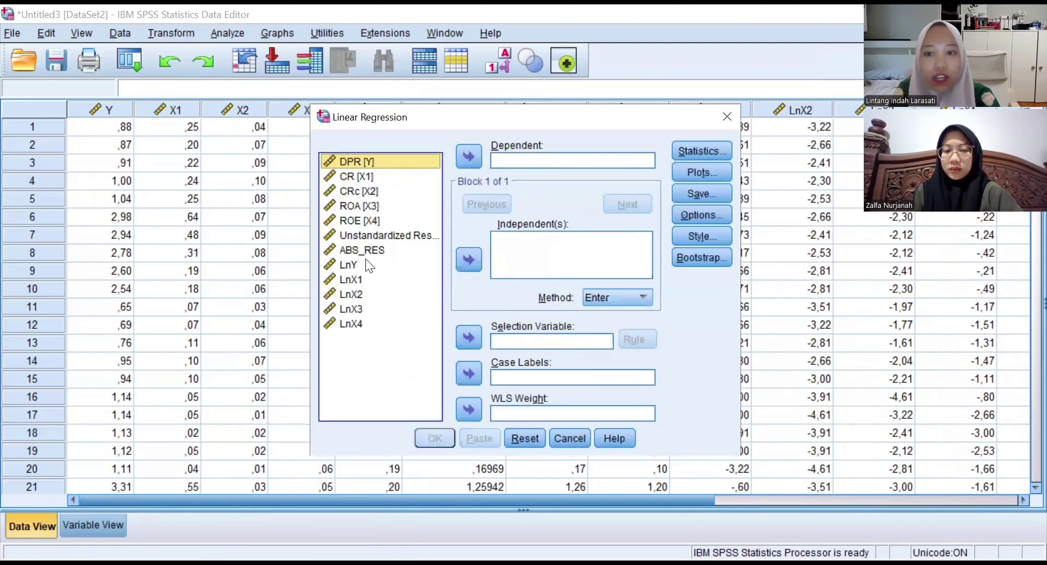
{"action": "left_click", "coordinate": [364, 263]}
{"action": "left_click", "coordinate": [467, 157]}
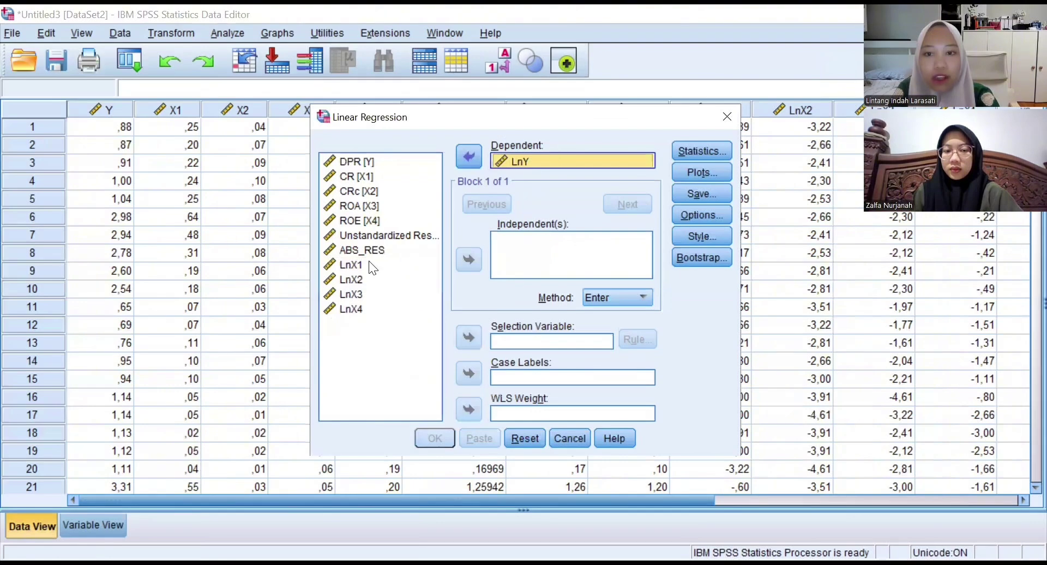
Step: Add LnX1, LnX2, LnX3 and LnX4 as the independent variables of the regression
{"action": "left_click", "coordinate": [382, 265]}
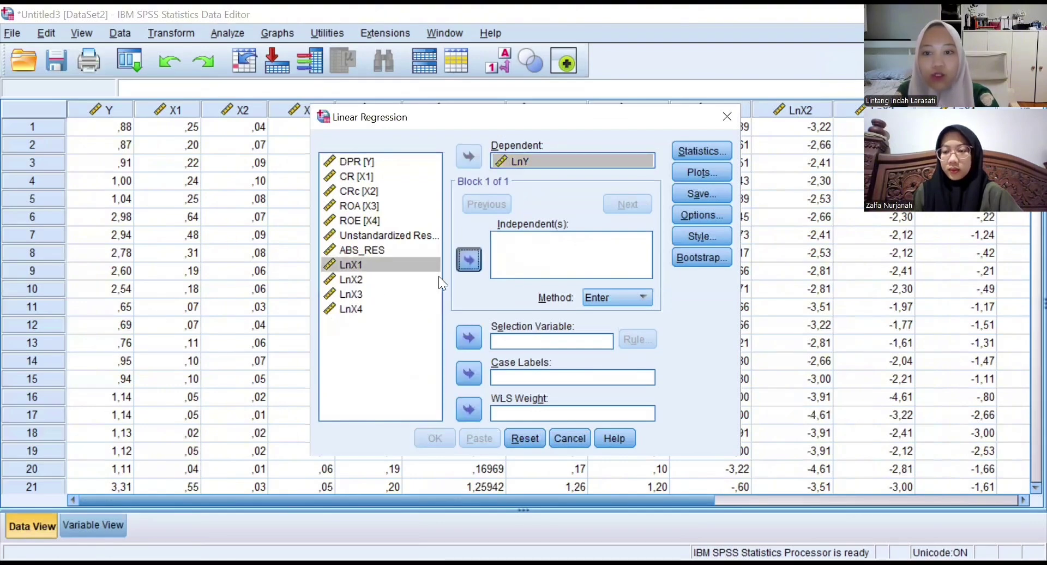
{"action": "left_click", "coordinate": [468, 261]}
{"action": "left_click", "coordinate": [378, 280]}
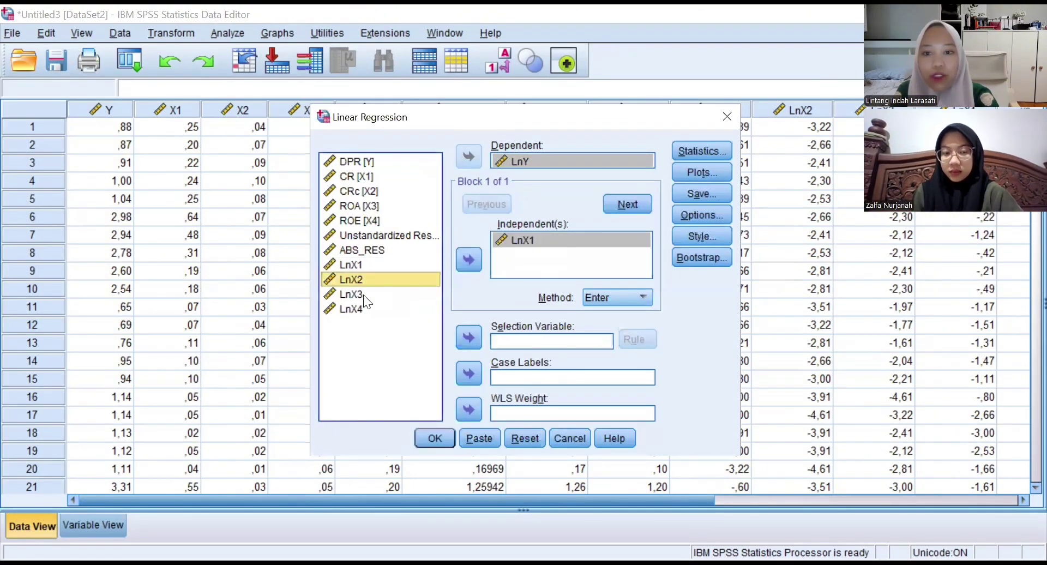
{"action": "left_click", "coordinate": [468, 260]}
{"action": "left_click", "coordinate": [360, 294]}
{"action": "left_click", "coordinate": [468, 260]}
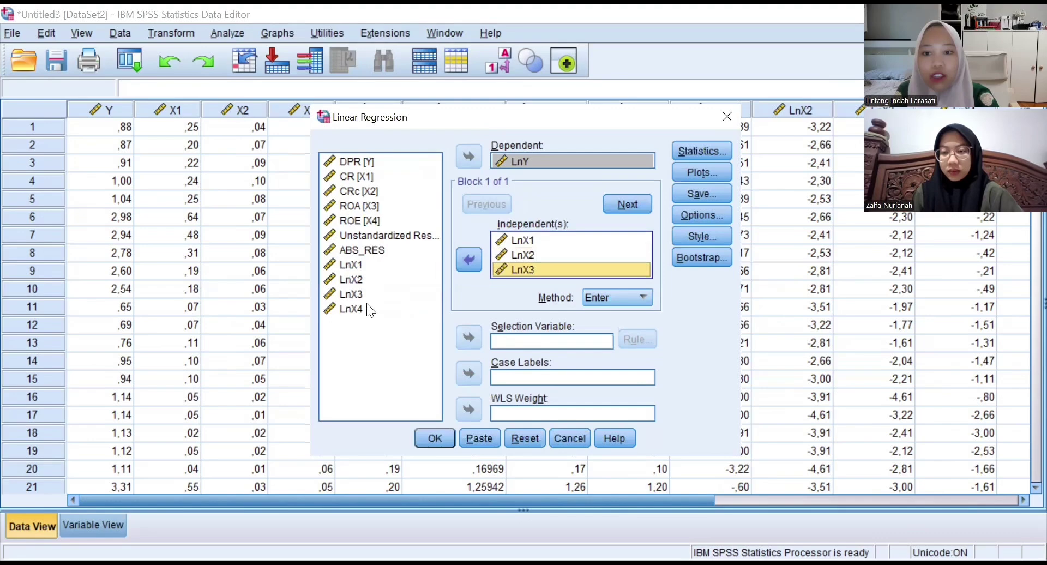
{"action": "left_click", "coordinate": [464, 256]}
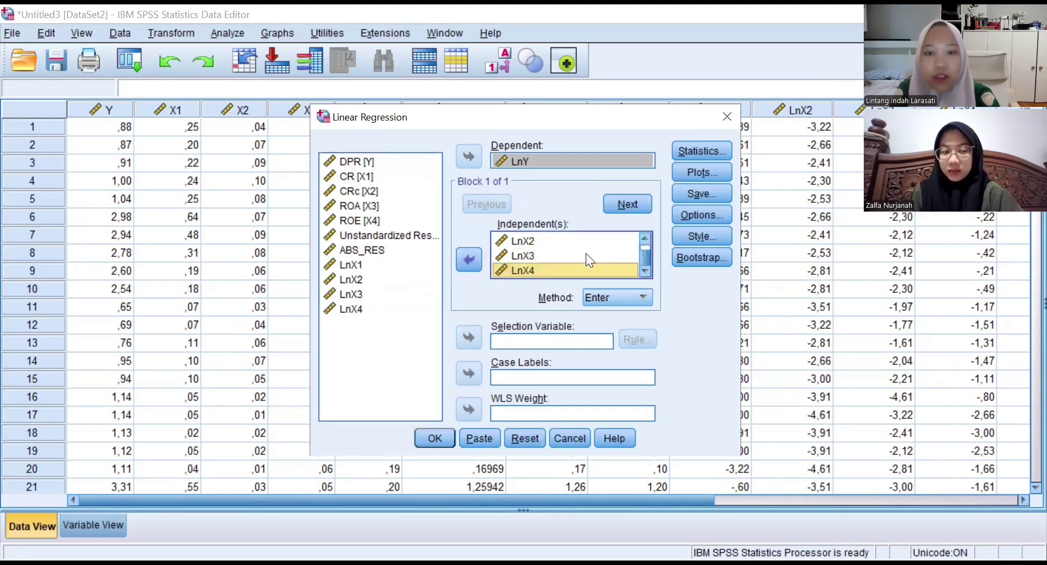
Step: Have the unstandardized residuals saved as a new variable and run the regression
{"action": "left_click", "coordinate": [709, 192]}
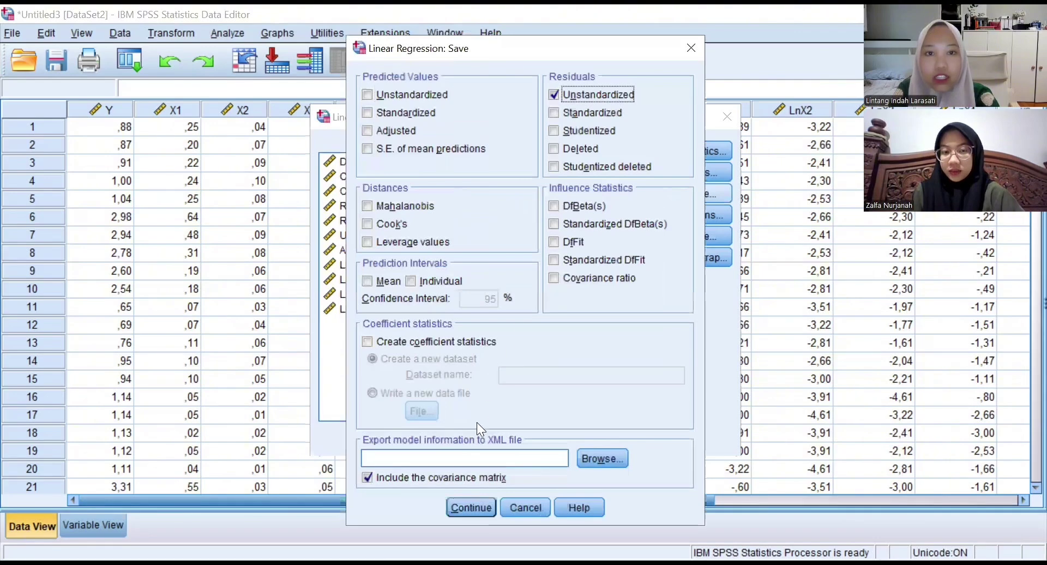
{"action": "left_click", "coordinate": [479, 509]}
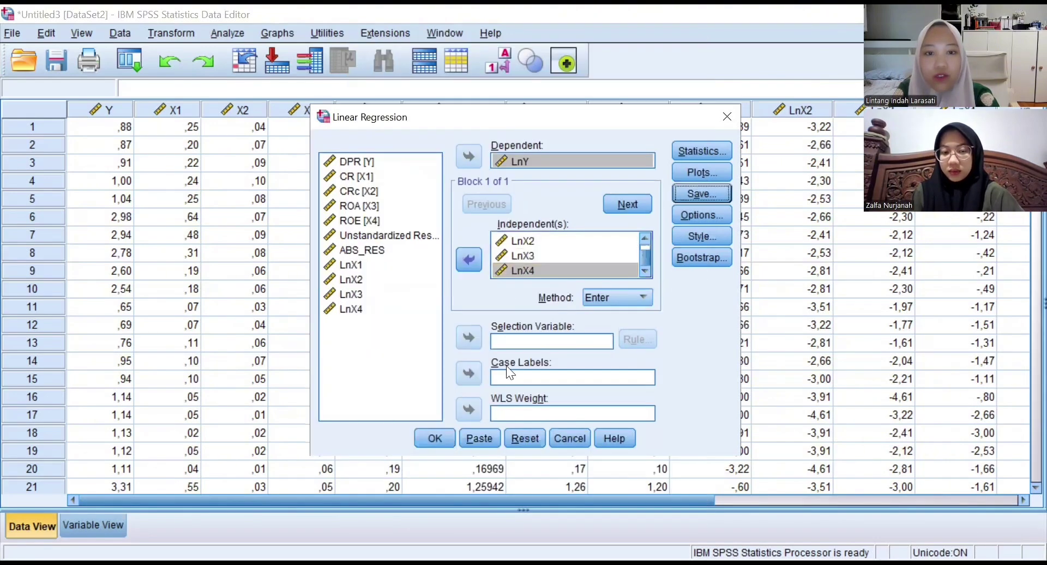
{"action": "left_click", "coordinate": [441, 439]}
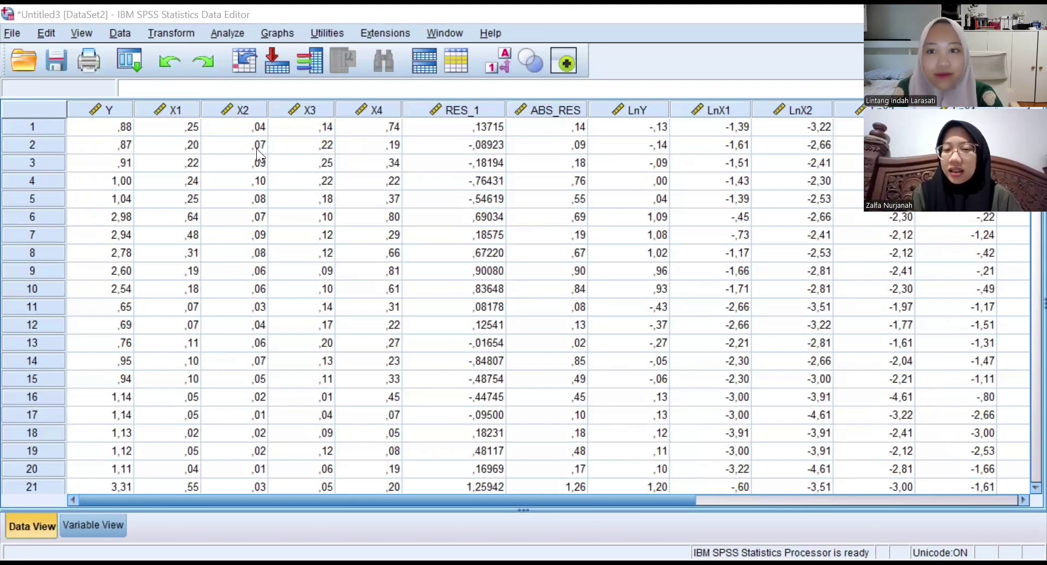
Step: Begin a new variable computation with ABS_RES2 as the target variable name
{"action": "left_click", "coordinate": [181, 31]}
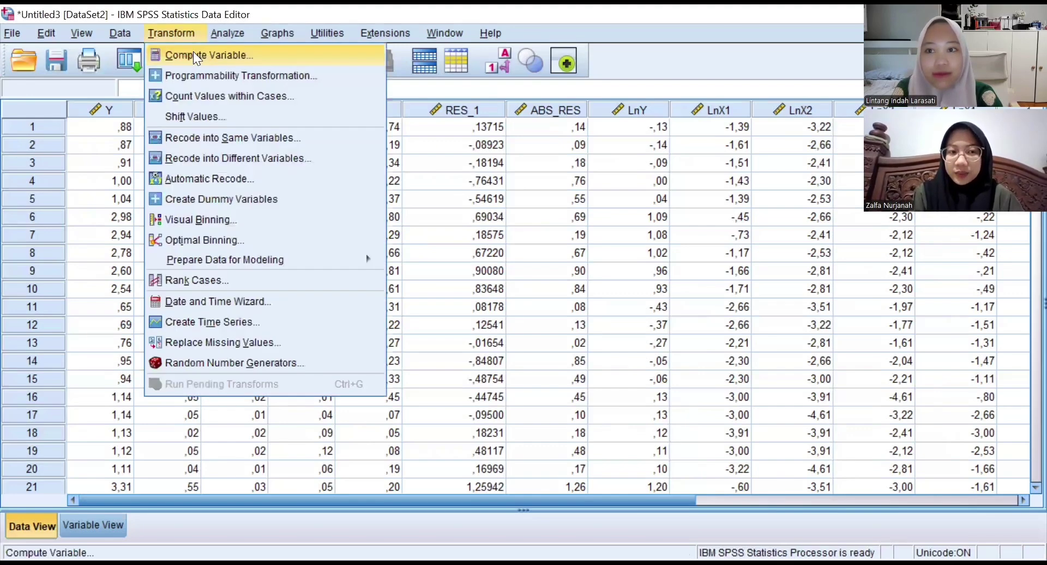
{"action": "left_click", "coordinate": [193, 54]}
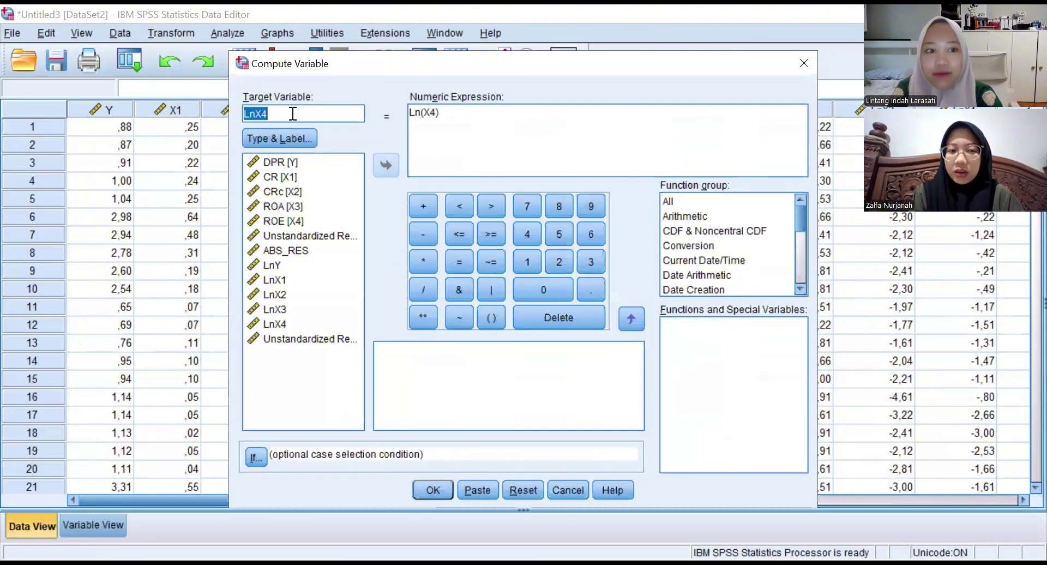
{"action": "key", "text": "BackSpace"}
{"action": "type", "text": "ABS"}
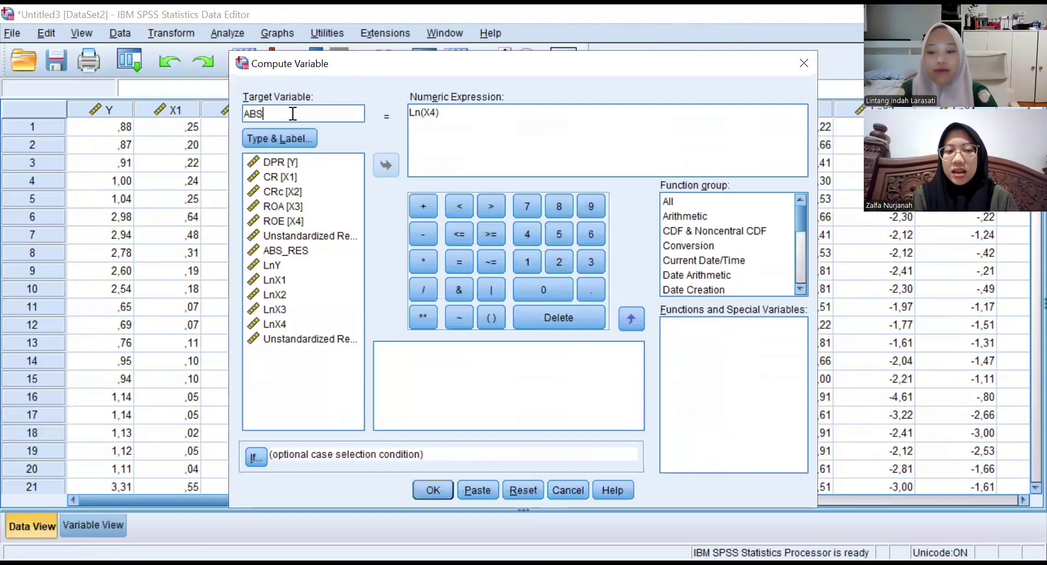
{"action": "type", "text": "_"}
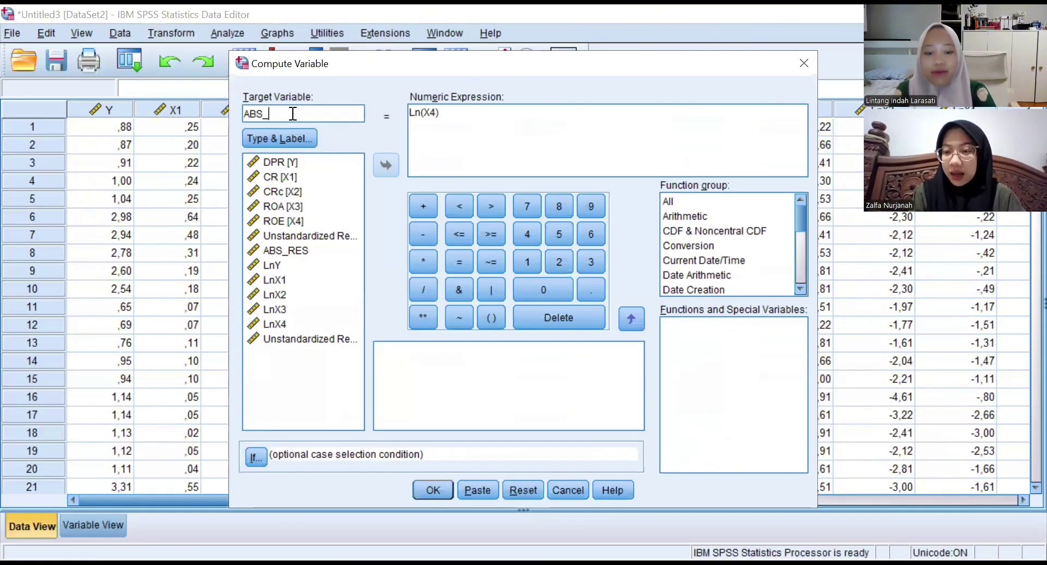
{"action": "type", "text": "RES2"}
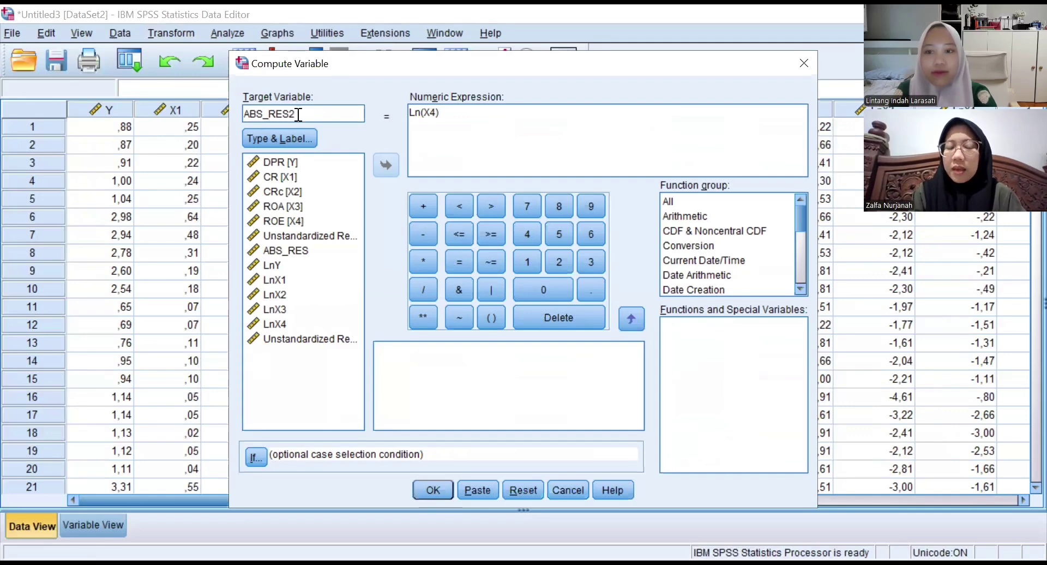
Step: Replace the numeric expression with ABS(RES_2) and compute the variable
{"action": "left_click", "coordinate": [475, 114]}
{"action": "key", "text": "BackSpace"}
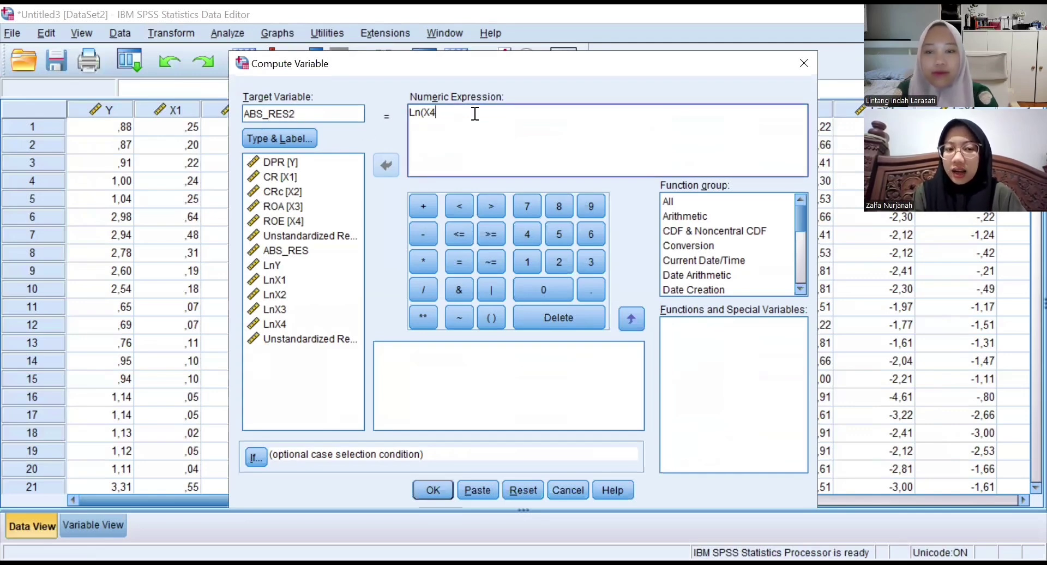
{"action": "key", "text": "BackSpace"}
{"action": "key", "text": "BackSpace"}
{"action": "key", "text": "BackSpace"}
{"action": "key", "text": "BackSpace"}
{"action": "key", "text": "BackSpace"}
{"action": "type", "text": "ABS"}
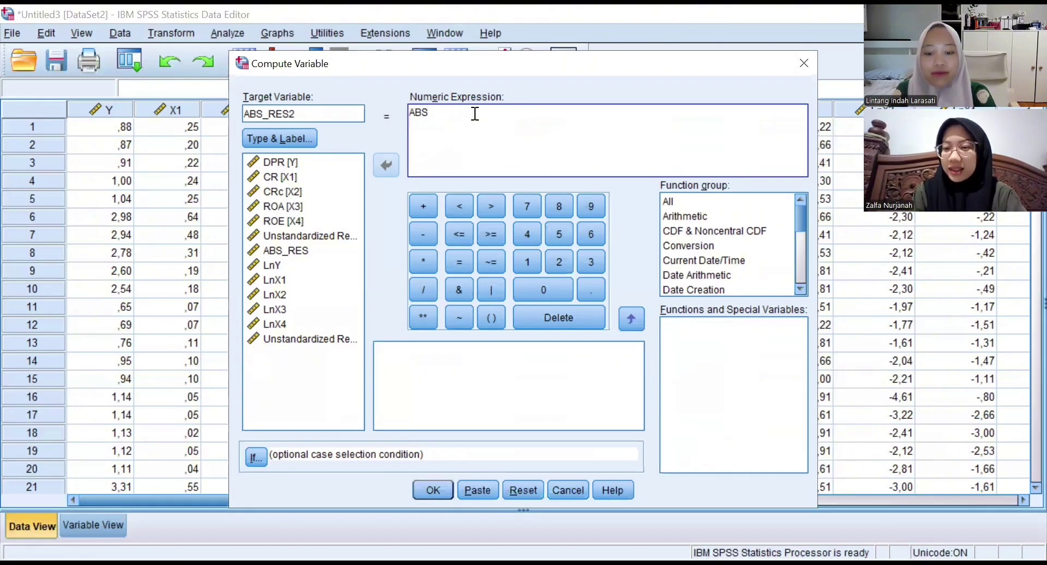
{"action": "type", "text": "(RES"}
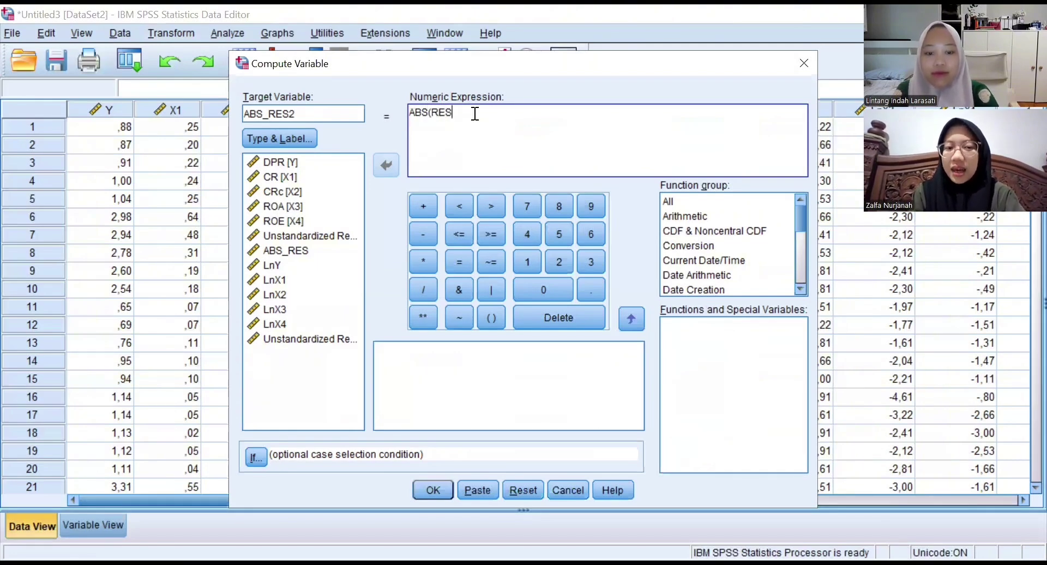
{"action": "type", "text": "_2)"}
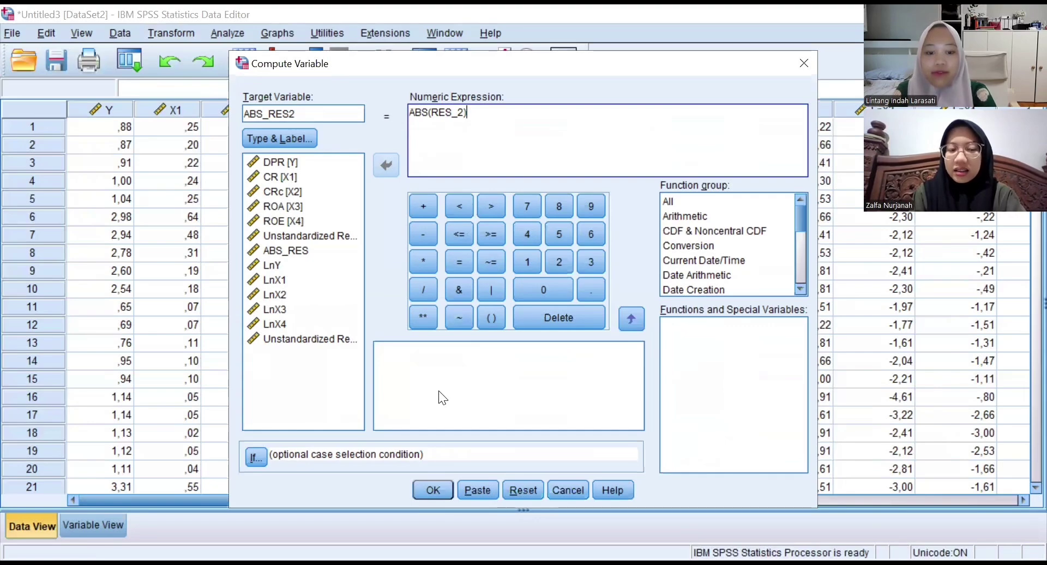
{"action": "left_click", "coordinate": [431, 490]}
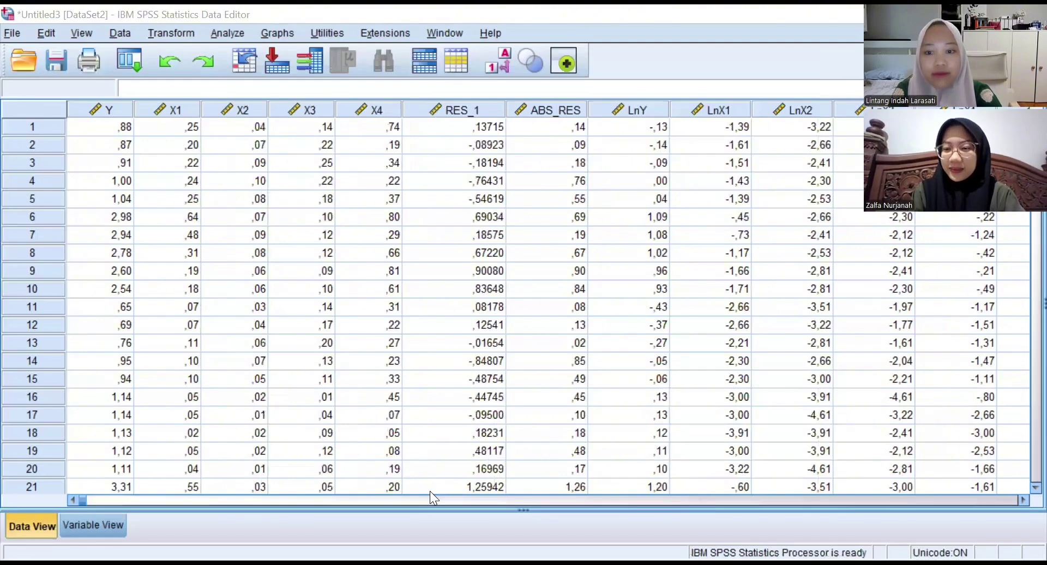
Step: Set up a new linear regression with the previous settings cleared and ABS_RES2 as the dependent variable
{"action": "left_click", "coordinate": [228, 33]}
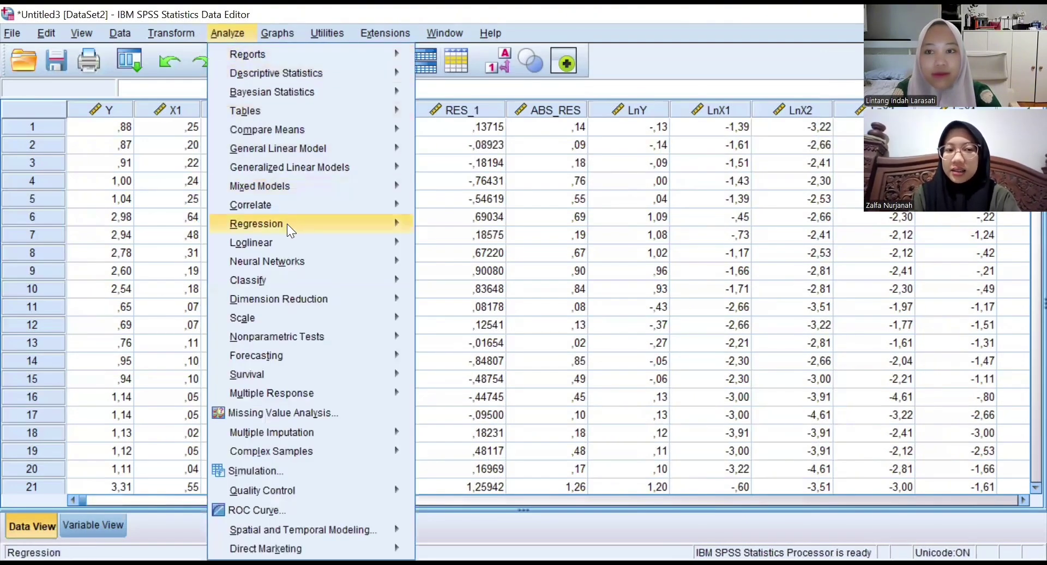
{"action": "mouse_move", "coordinate": [287, 224]}
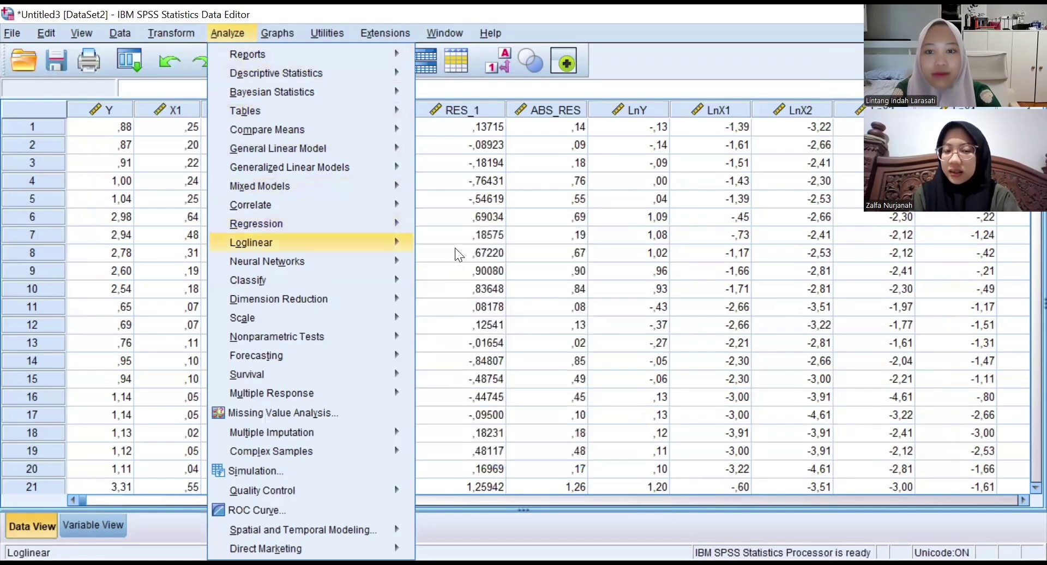
{"action": "mouse_move", "coordinate": [401, 221]}
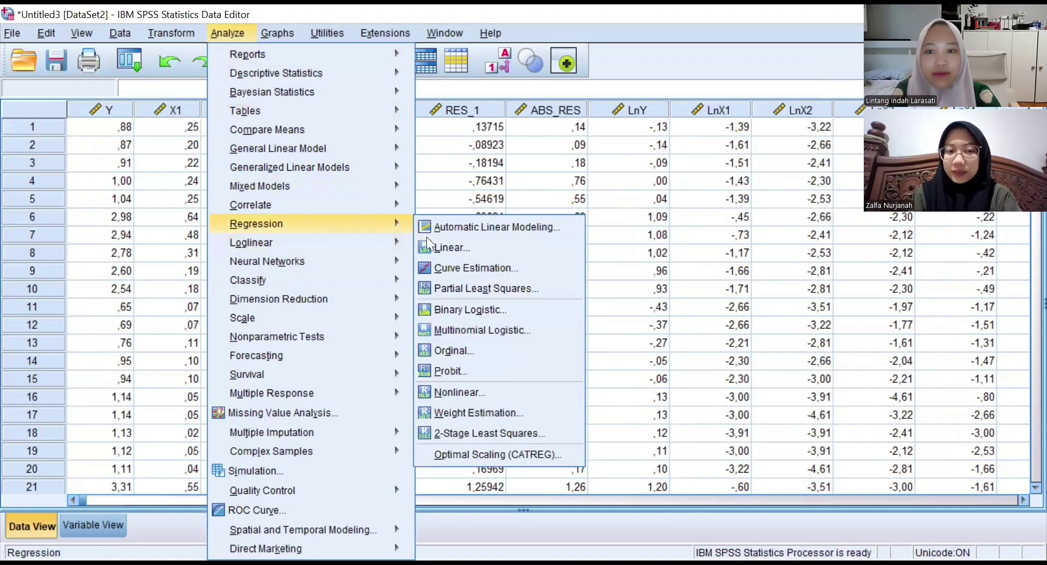
{"action": "left_click", "coordinate": [448, 247]}
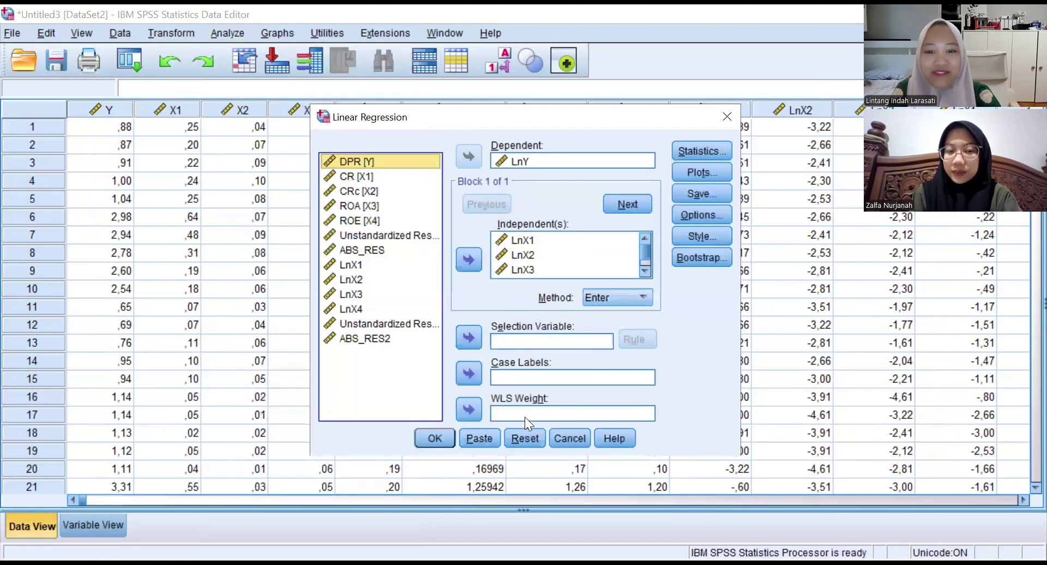
{"action": "left_click", "coordinate": [527, 439]}
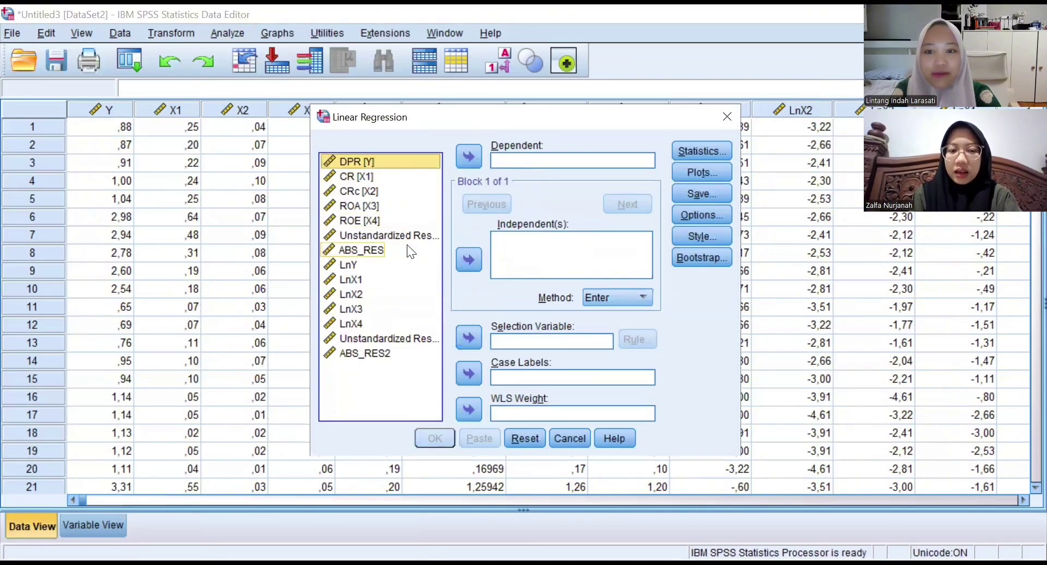
{"action": "left_click", "coordinate": [385, 353]}
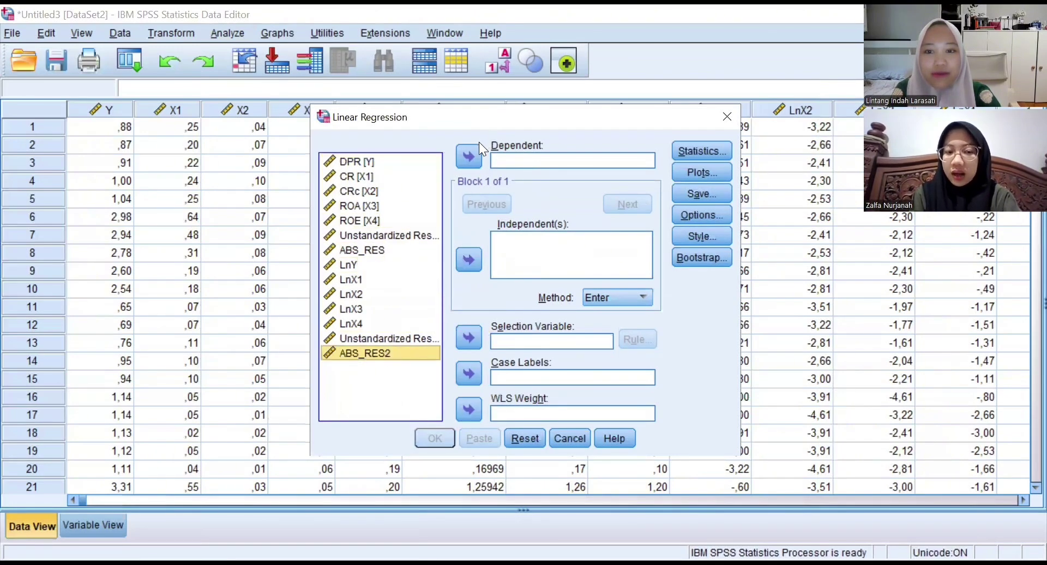
{"action": "left_click", "coordinate": [469, 157]}
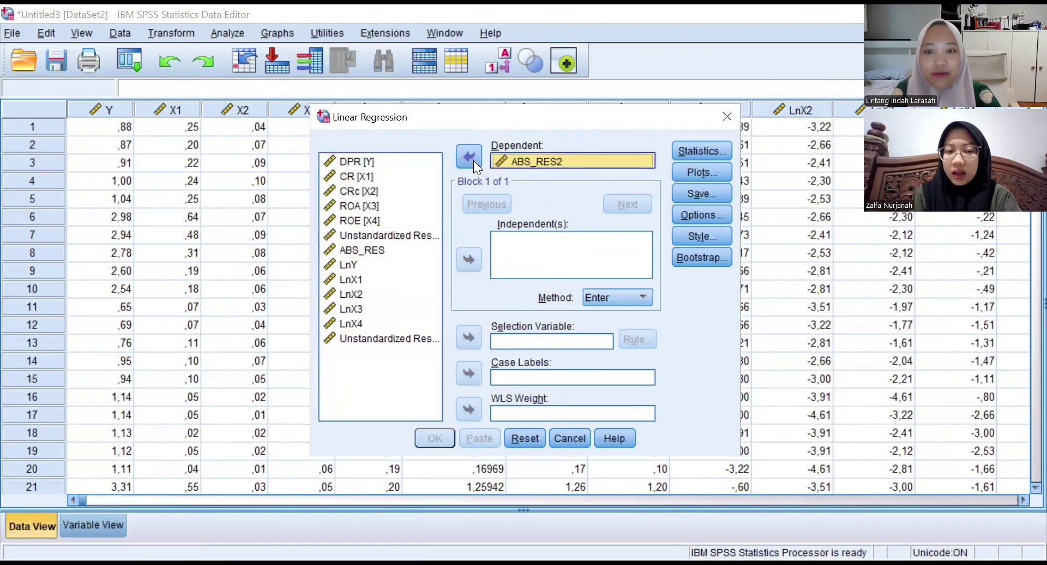
Step: Add LnX1, LnX2, LnX3 and LnX4 as independent variables for ABS_RES2 and run the regression
{"action": "left_click", "coordinate": [366, 266]}
{"action": "left_click", "coordinate": [419, 279]}
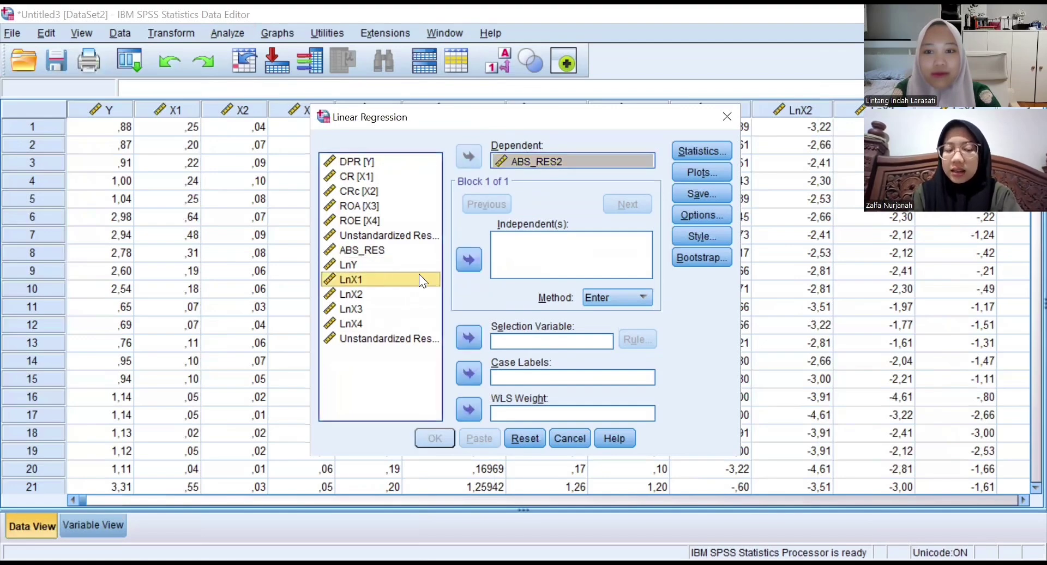
{"action": "left_click", "coordinate": [469, 260]}
{"action": "left_click", "coordinate": [386, 292]}
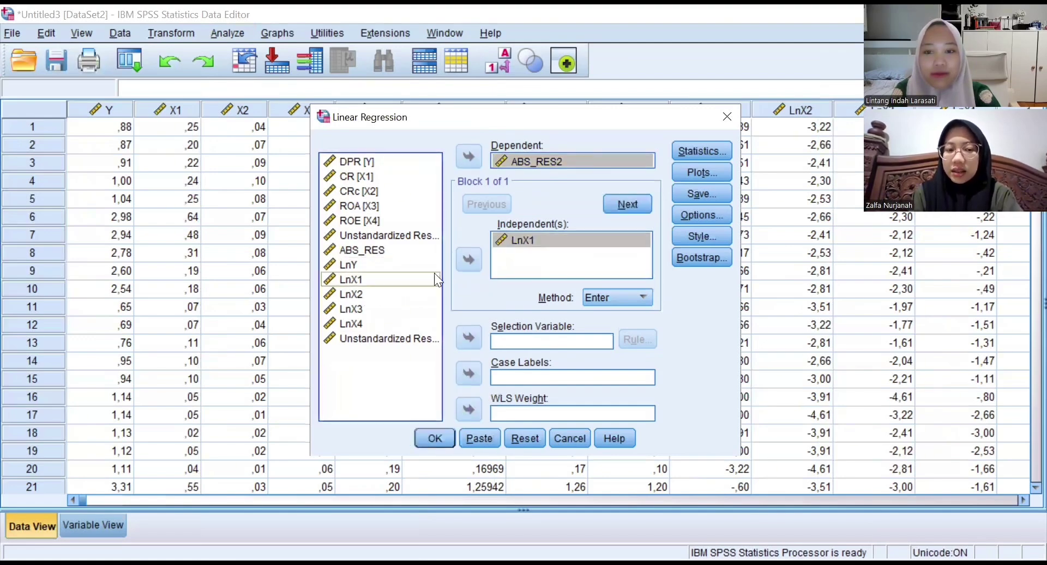
{"action": "left_click", "coordinate": [468, 261]}
{"action": "left_click", "coordinate": [349, 310]}
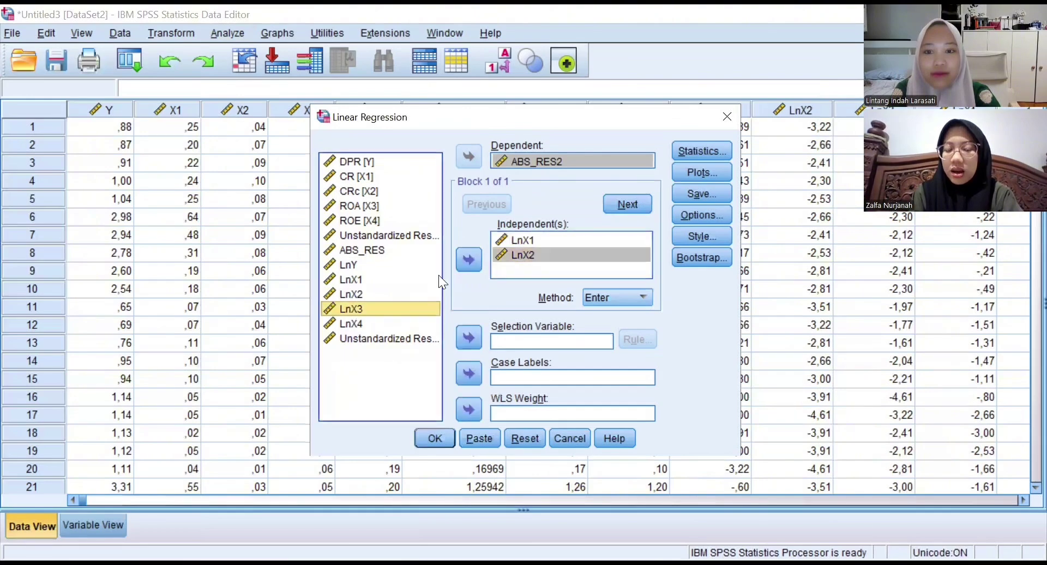
{"action": "left_click", "coordinate": [467, 260]}
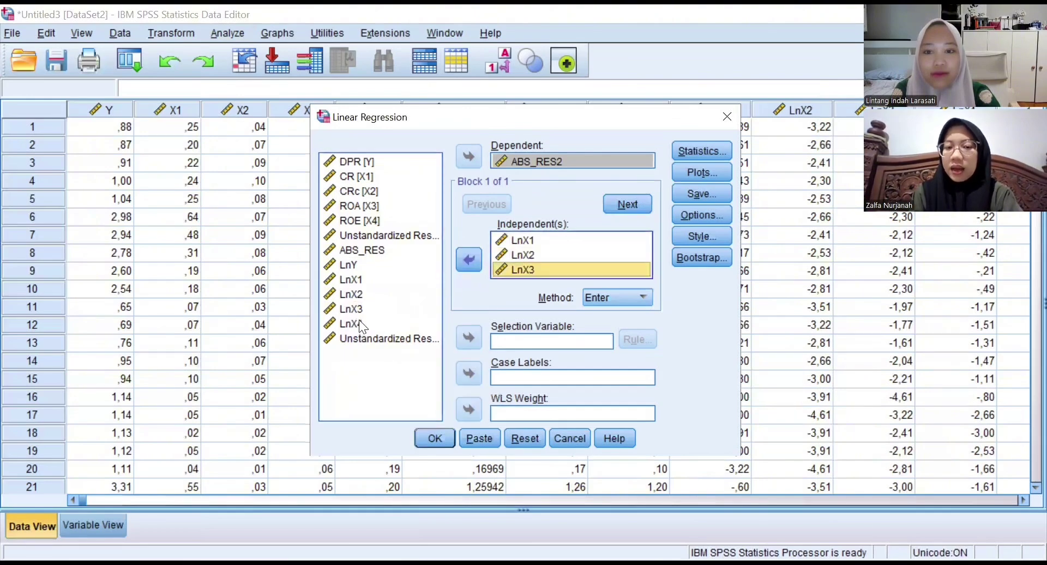
{"action": "left_click", "coordinate": [358, 322]}
{"action": "left_click", "coordinate": [468, 259]}
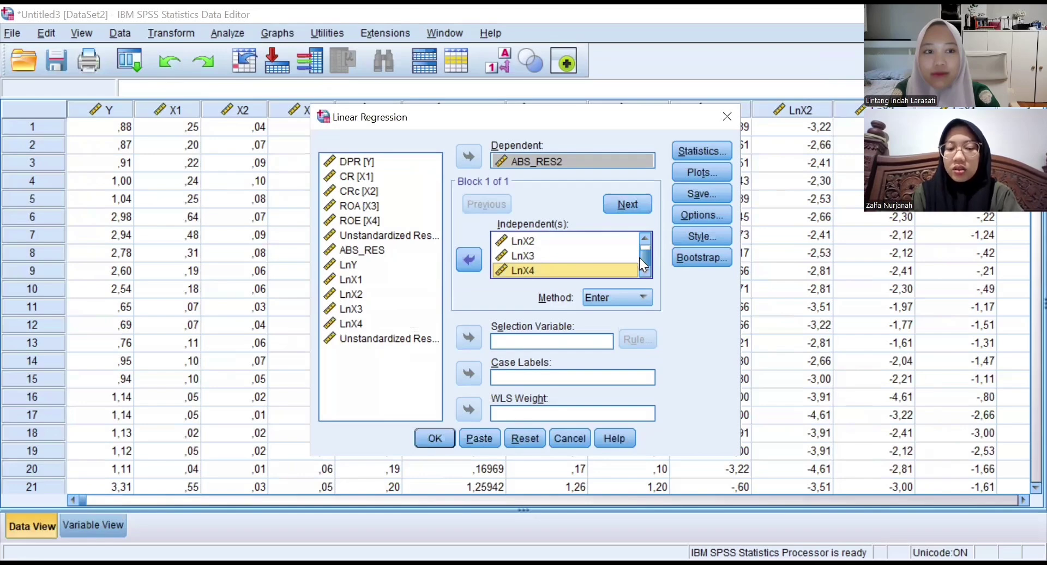
{"action": "left_click", "coordinate": [435, 440]}
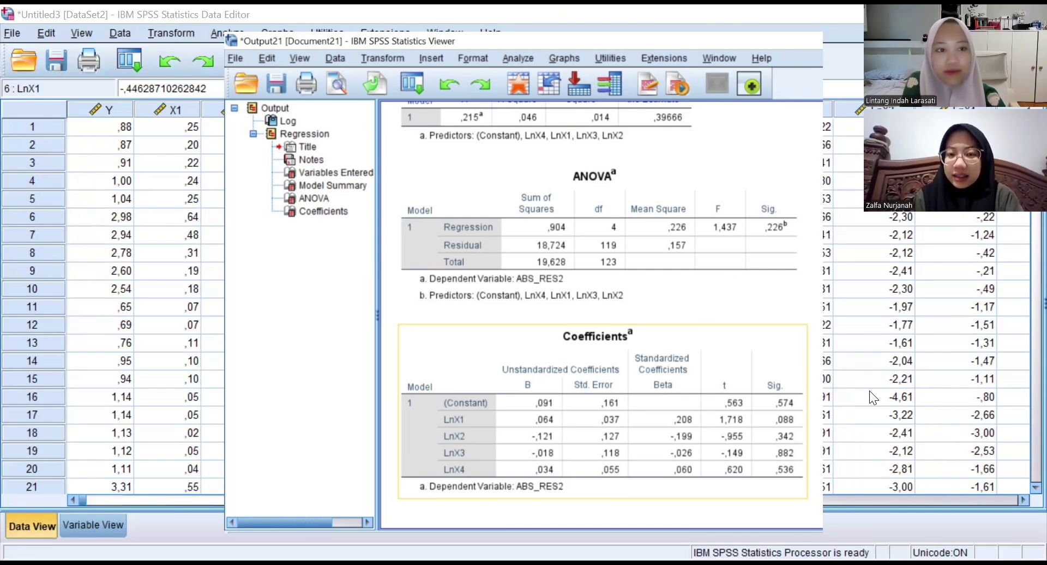
{"action": "left_click", "coordinate": [869, 391]}
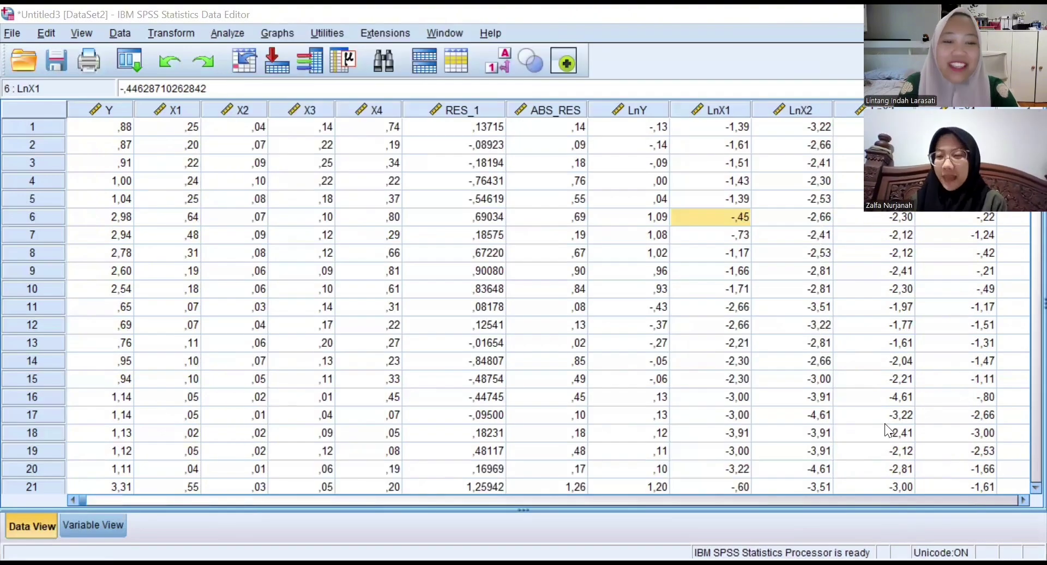